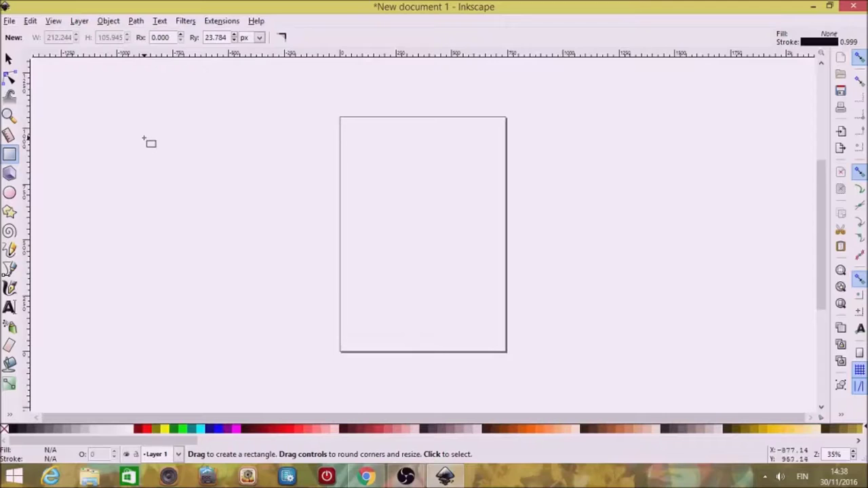
Draw the name-tag rectangle and size it to exactly 60 × 25 mm
left_click_drag(144, 138, 273, 183)
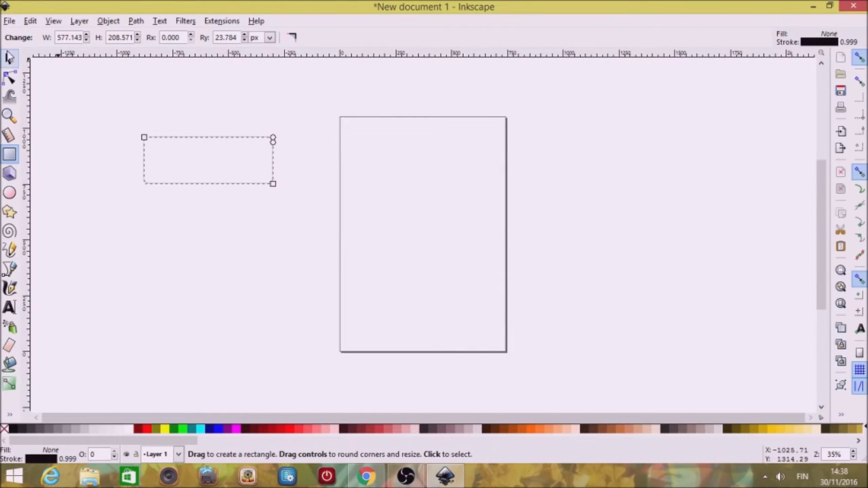
left_click(9, 58)
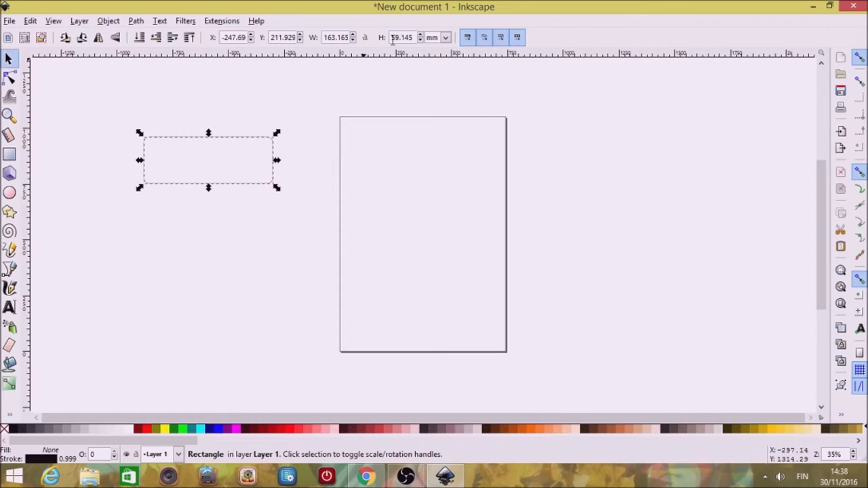
double_click(346, 36)
type("60")
key("Return")
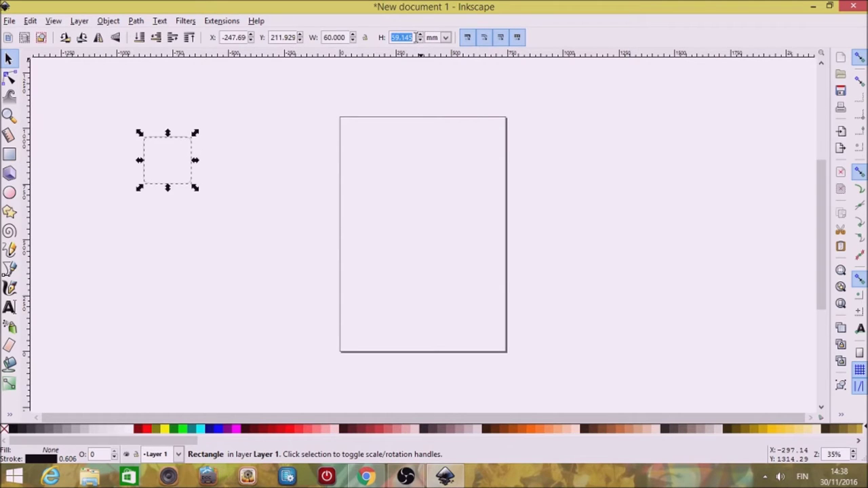
type("2")
key("Return")
scroll(195, 190, "up", 1)
scroll(194, 188, "up", 1)
scroll(194, 188, "up", 1)
scroll(133, 163, "left", 2)
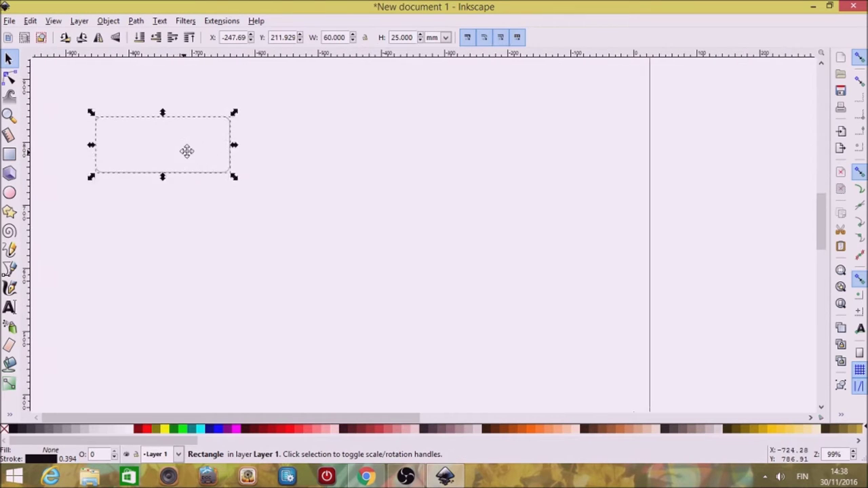
left_click_drag(186, 150, 314, 157)
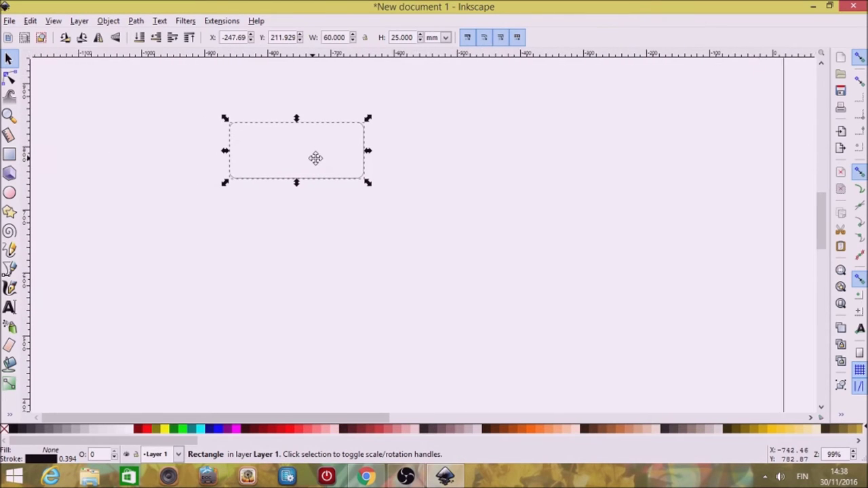
Draw a 4 × 4 mm circle at the tag's left end
left_click(10, 194)
left_click_drag(240, 146, 253, 156)
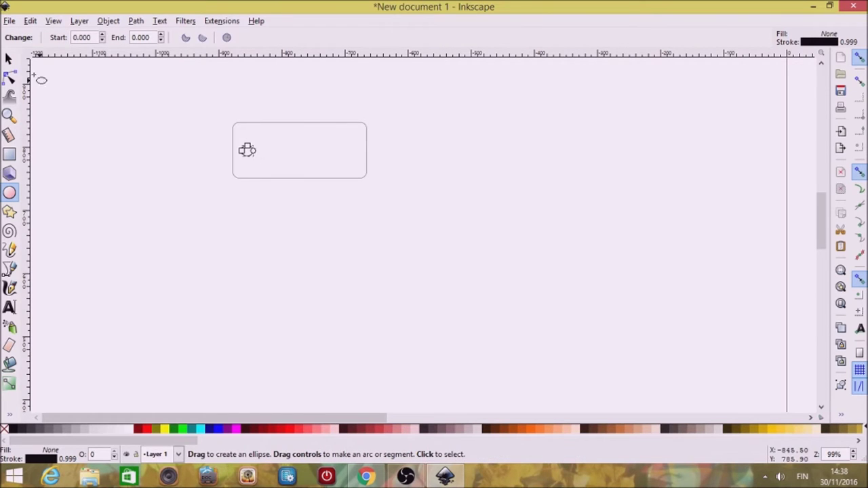
key("s")
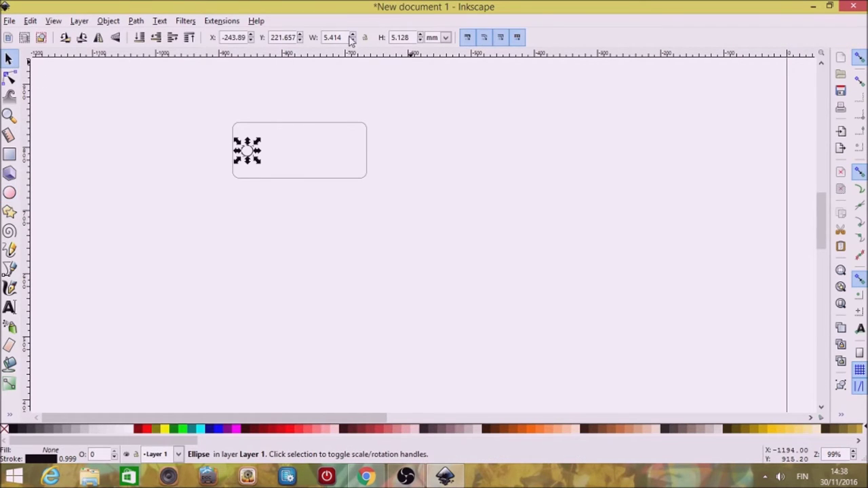
type("4")
key("Tab")
type("4")
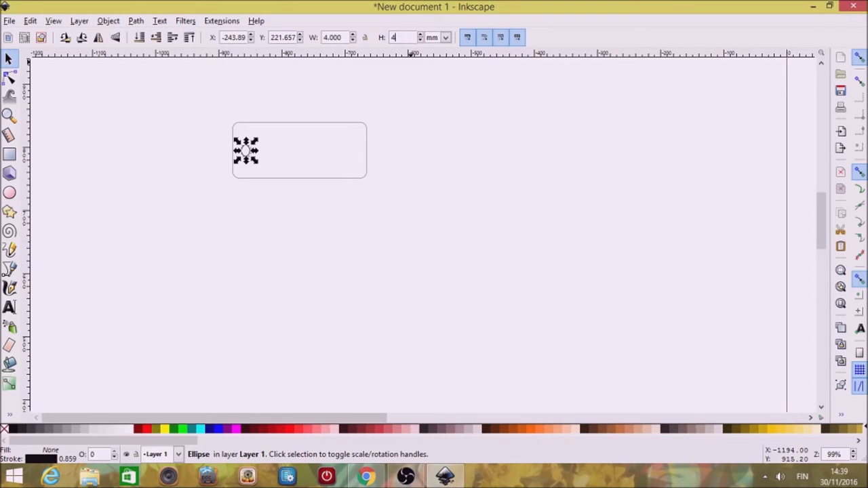
key("Tab")
Centre the circle on the rectangle's horizontal axis and group the two shapes
key("ctrl+a")
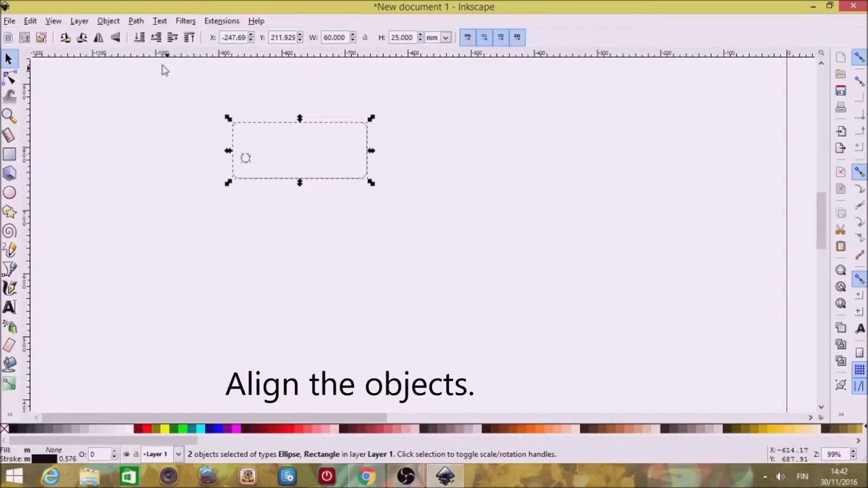
left_click(108, 21)
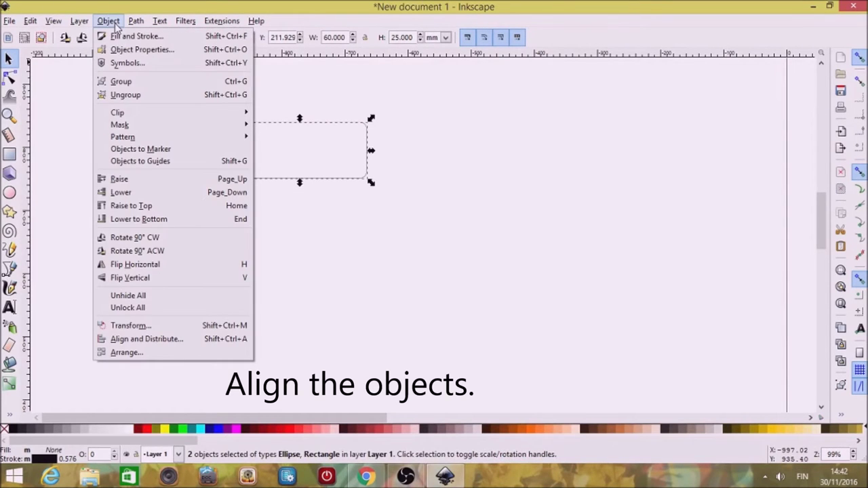
left_click(121, 339)
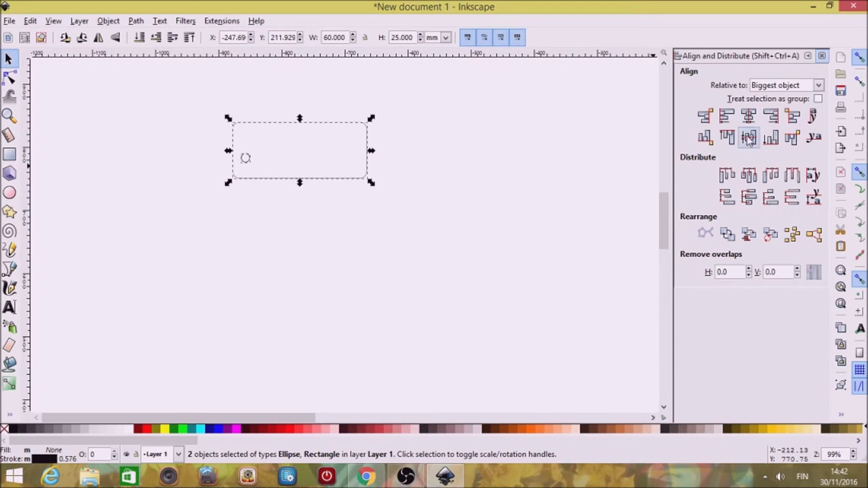
left_click(749, 137)
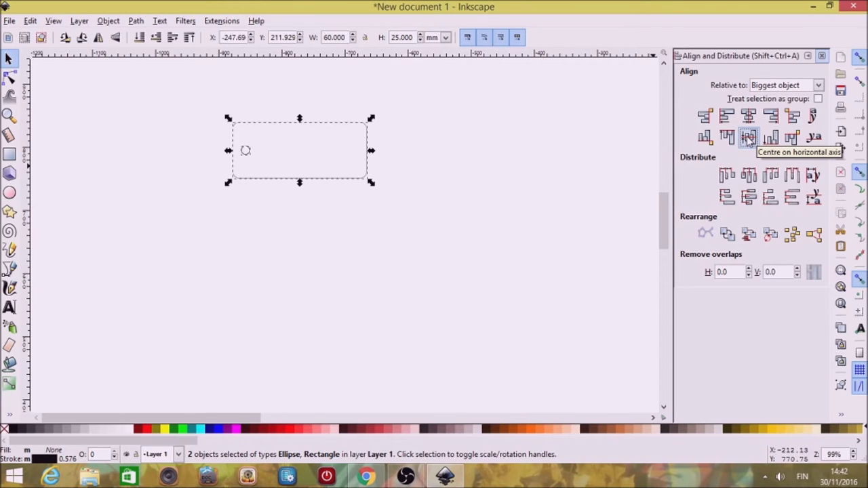
left_click(821, 55)
left_click(108, 21)
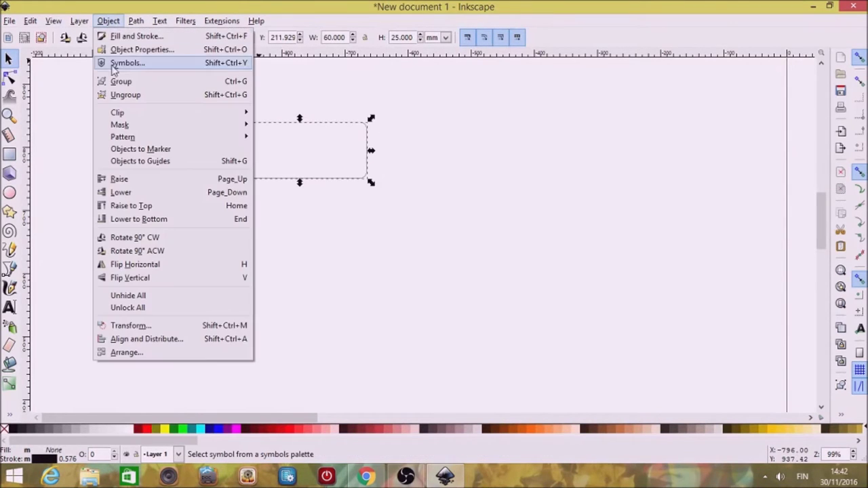
left_click(114, 80)
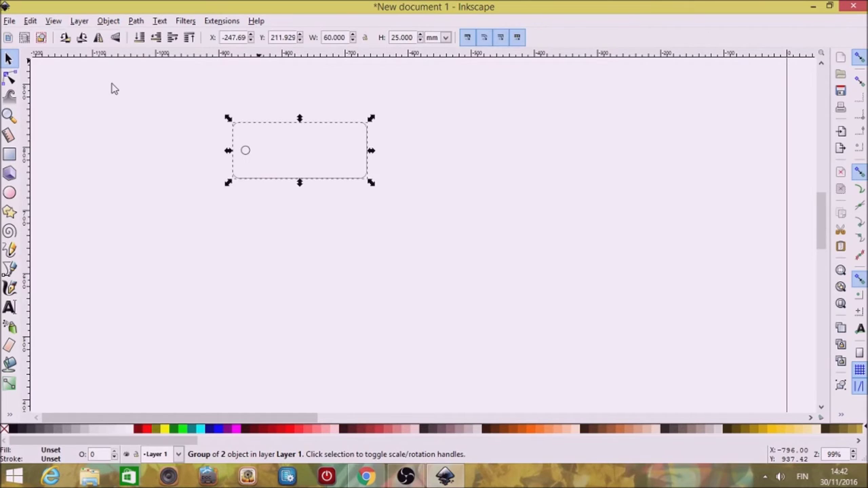
key("t")
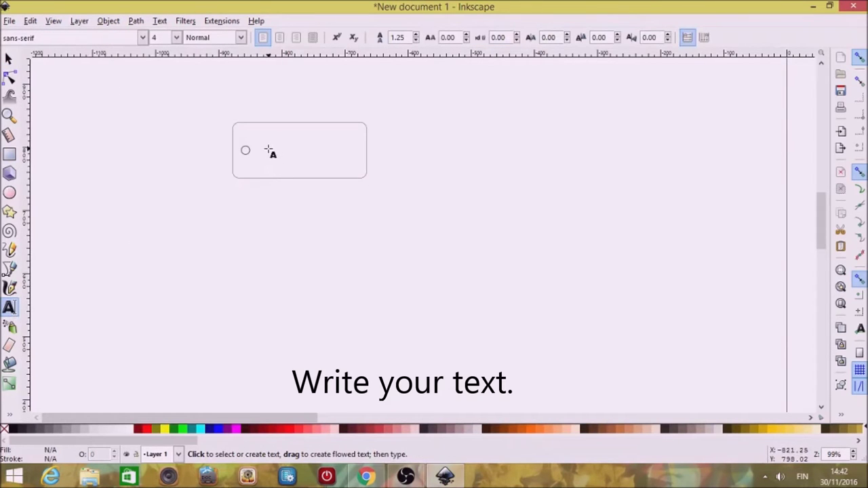
Write HEIM at size 8 in bold inside the tag beside the circle
left_click(268, 150)
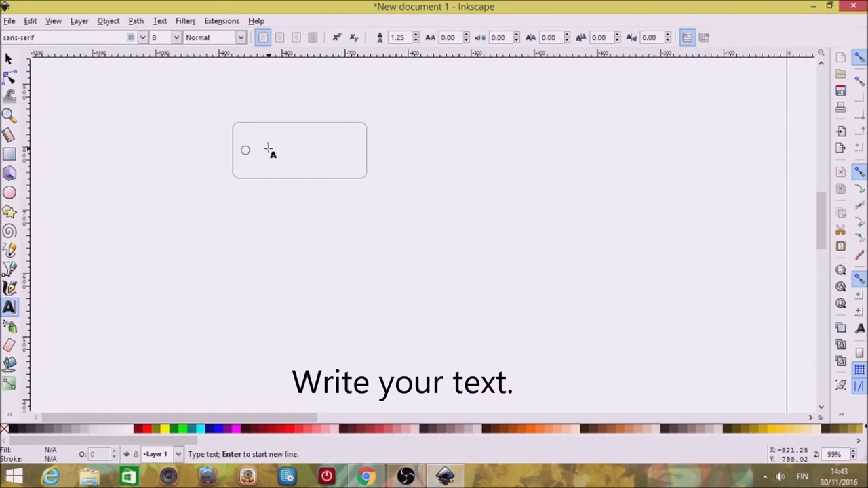
type("abcde")
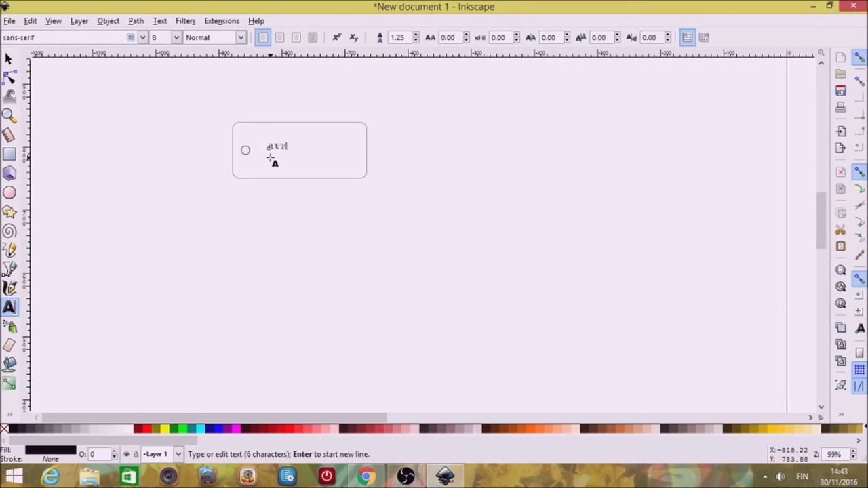
left_click(241, 38)
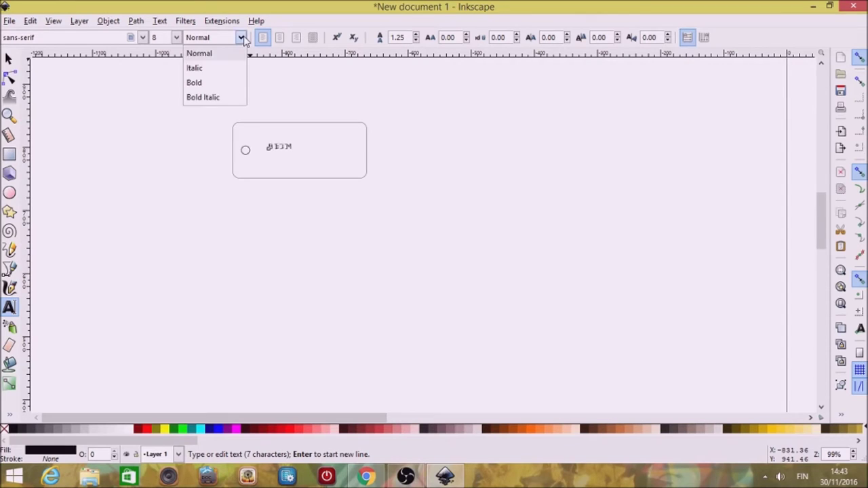
left_click(219, 87)
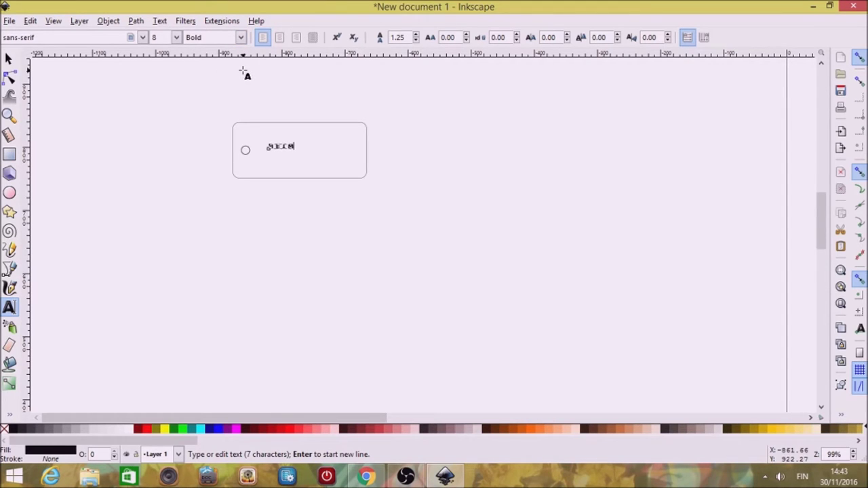
key("F1")
scroll(284, 154, "up", 1)
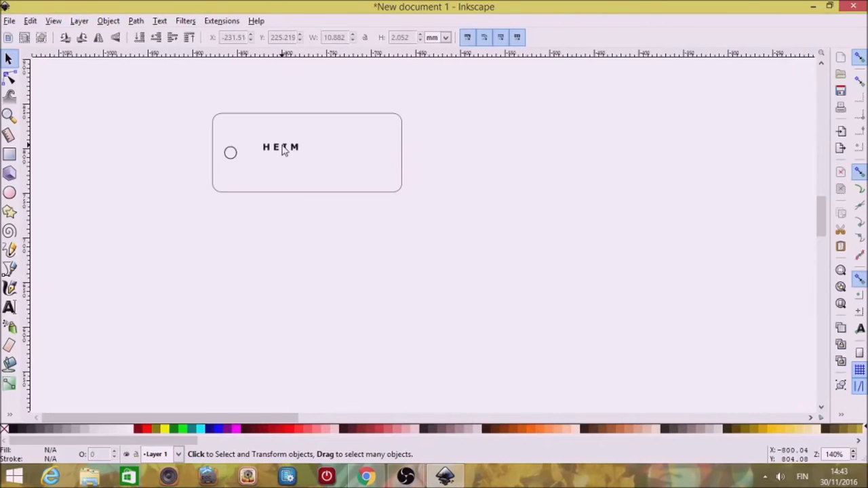
scroll(283, 151, "up", 1)
Convert the HEIM text into letter paths with Object to Path
left_click_drag(249, 133, 313, 166)
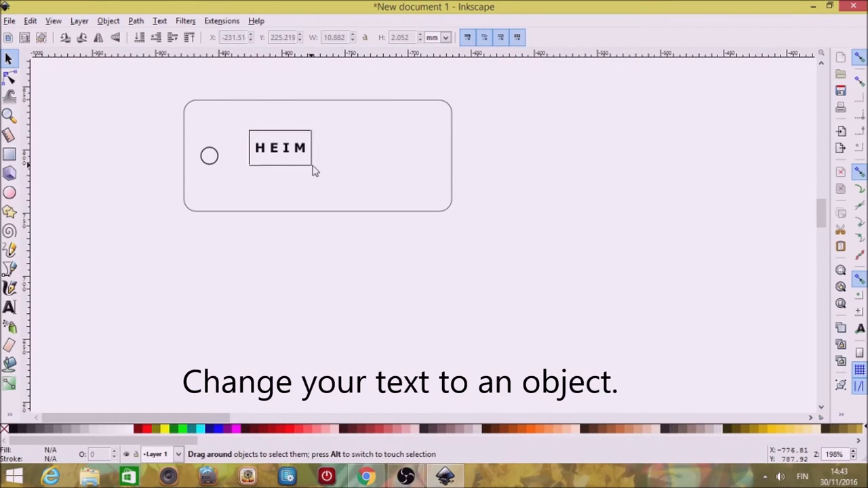
left_click(135, 21)
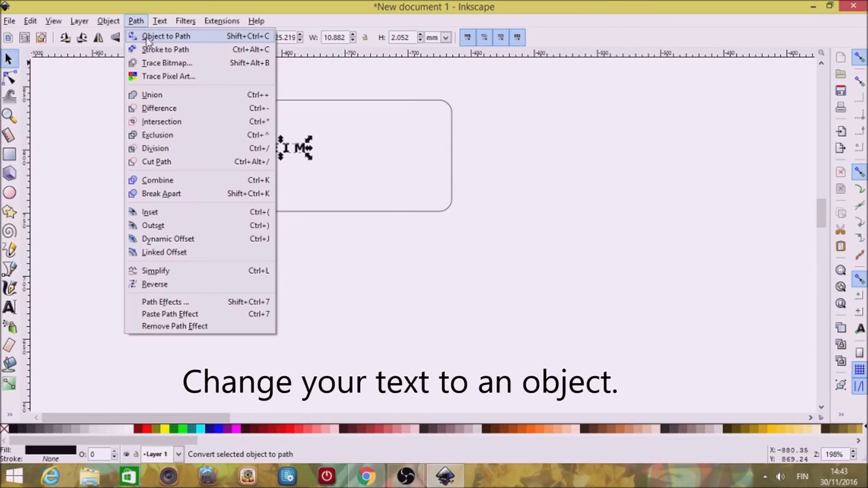
left_click(147, 35)
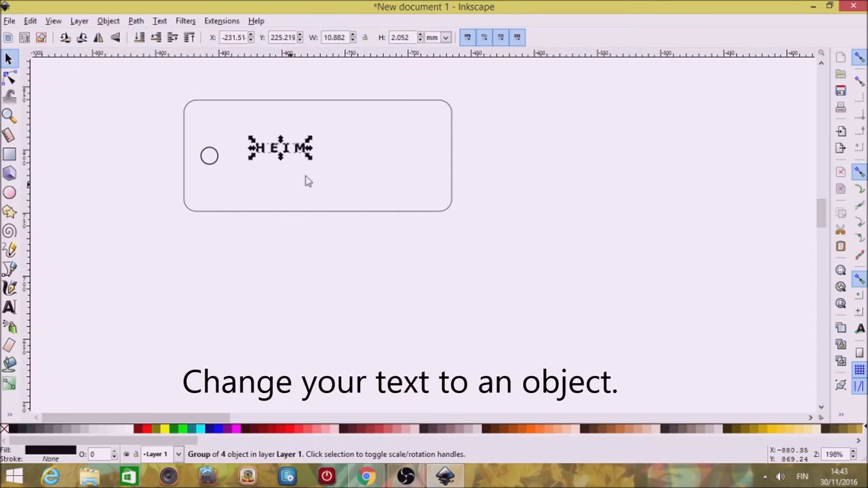
Scale the HEIM letters to about 43.667 × 17.641 mm within the tag
left_click(364, 37)
mouse_move(309, 156)
left_mouse_down()
mouse_move(395, 201)
mouse_move(431, 242)
left_mouse_up()
left_click_drag(252, 140, 230, 107)
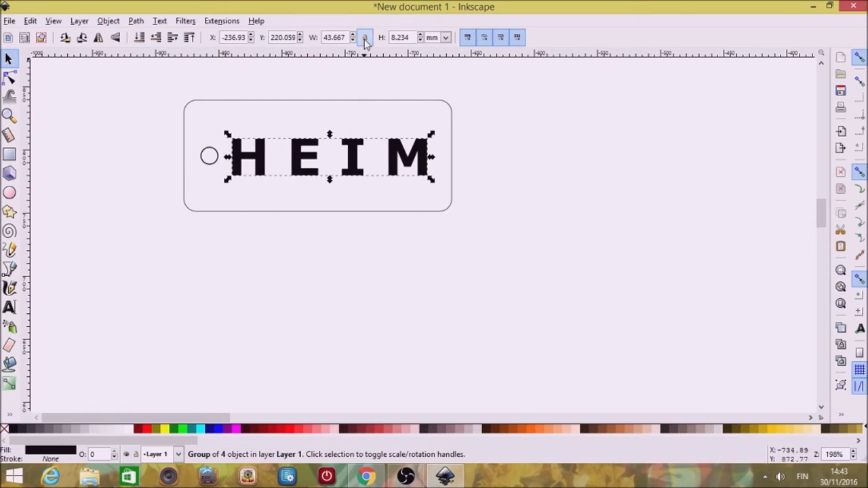
left_click_drag(331, 134, 334, 119)
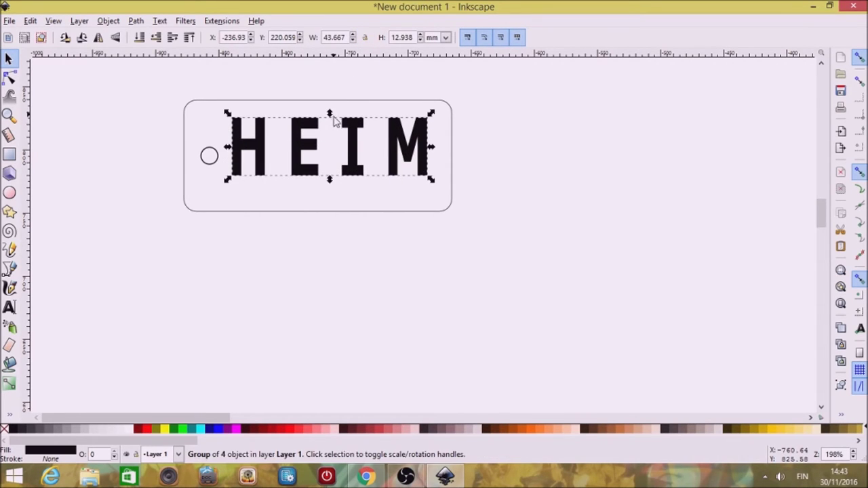
left_click_drag(331, 181, 331, 198)
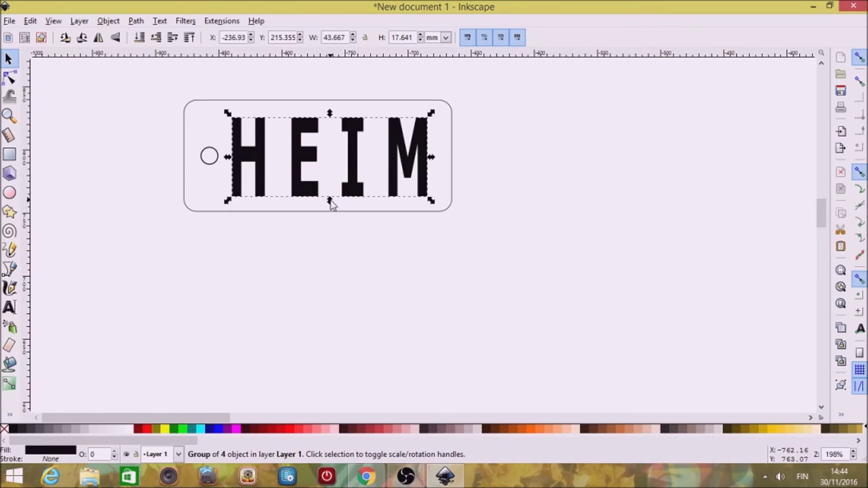
left_click_drag(312, 134, 319, 134)
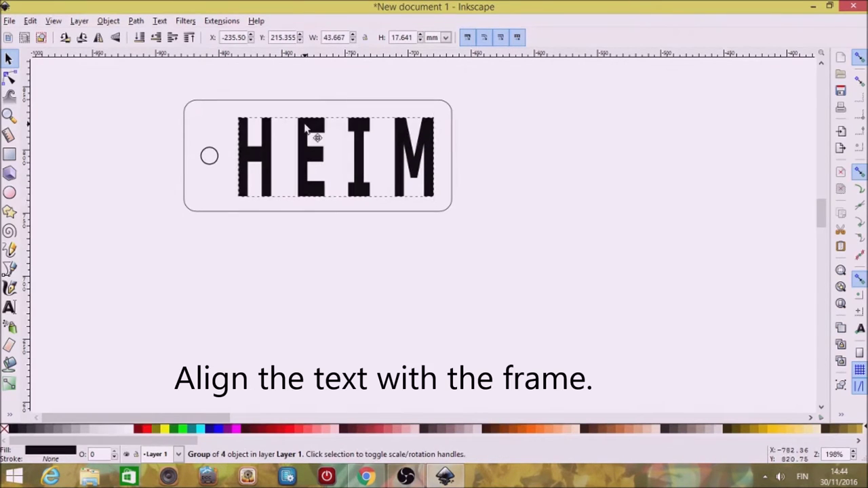
Select the tag frame together with the HEIM letters
left_click_drag(154, 74, 493, 270)
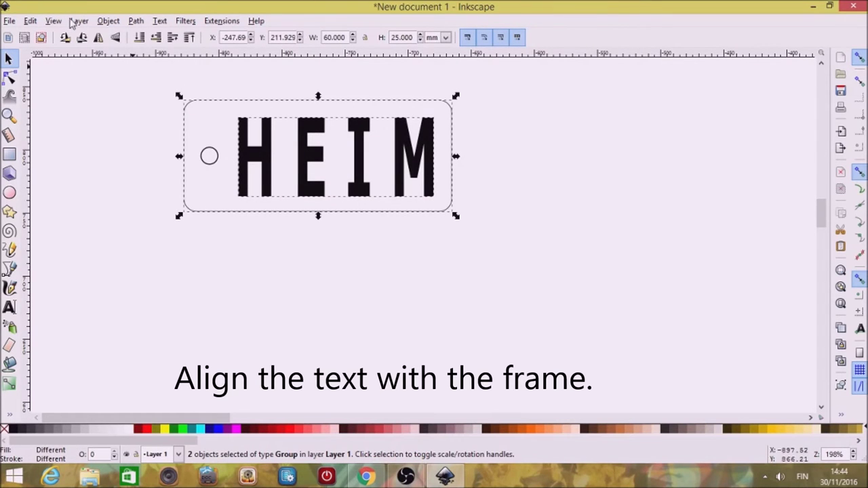
left_click(108, 21)
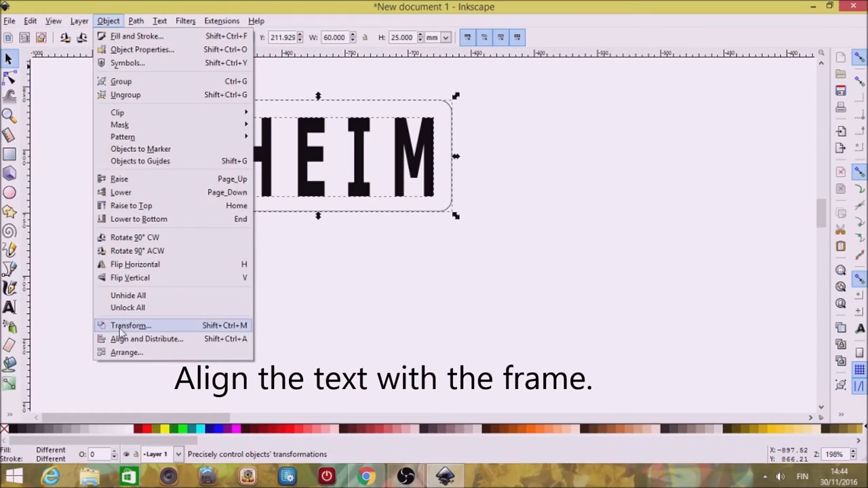
left_click(116, 341)
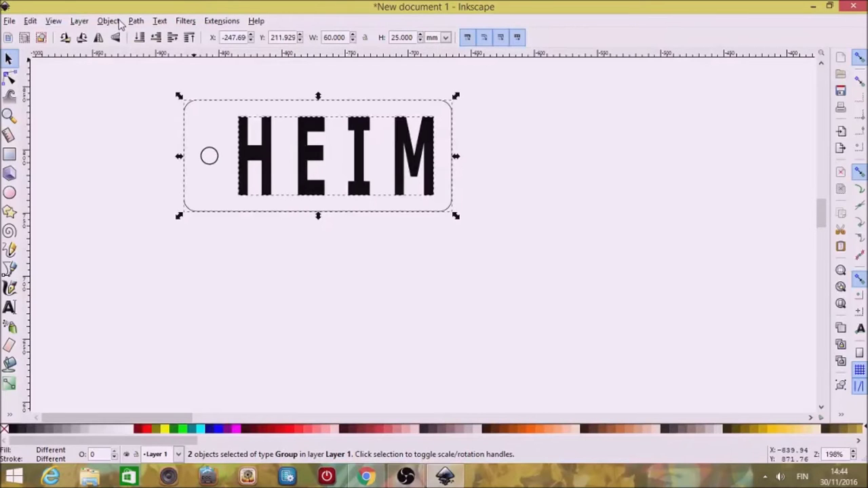
Remove the fill and give the tag and letters a flat red stroke
left_click(108, 21)
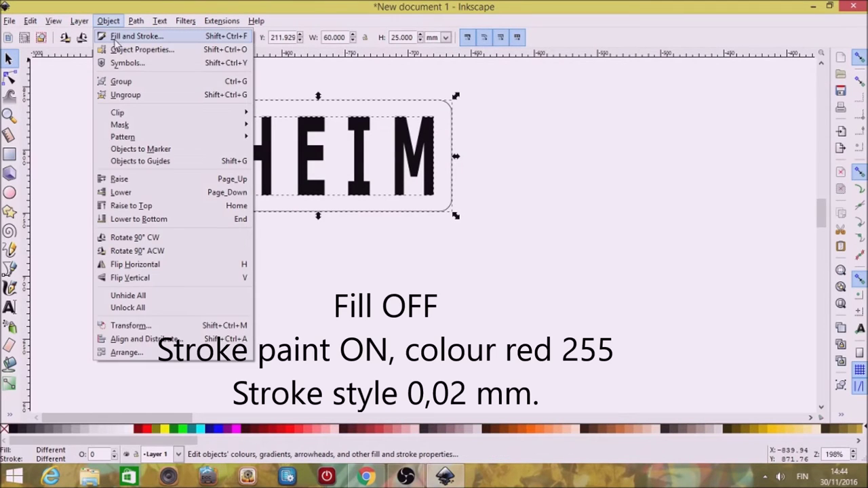
left_click(115, 32)
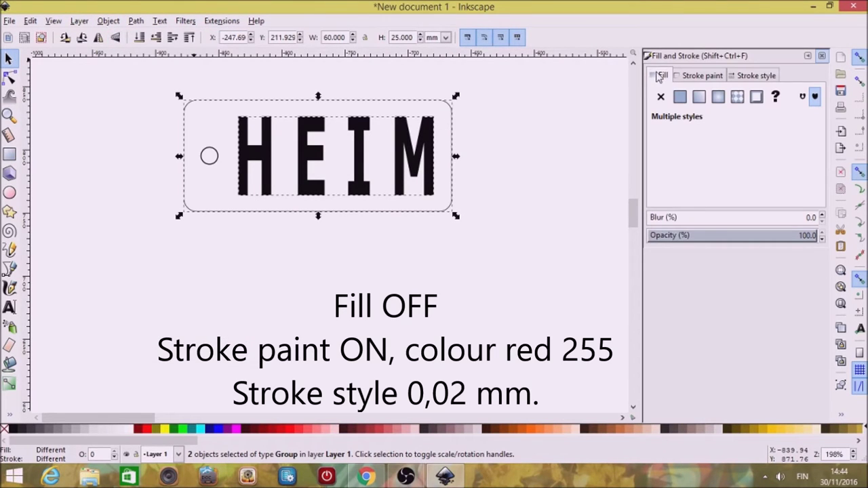
left_click(661, 97)
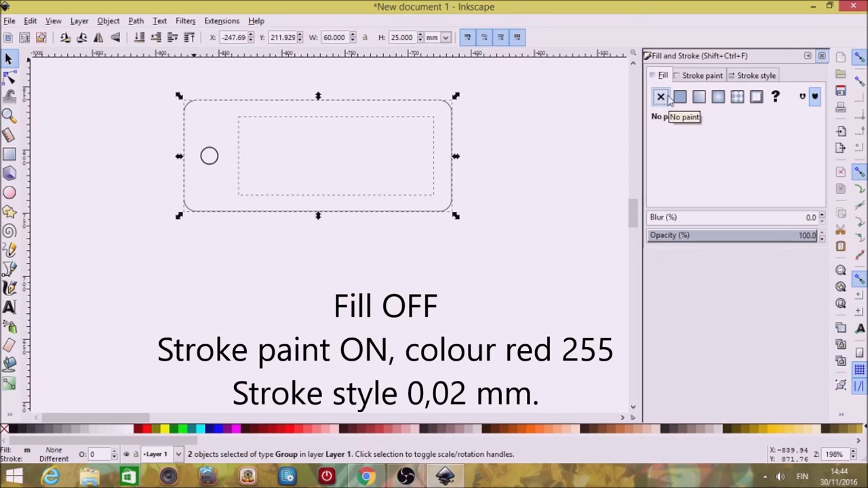
left_click(699, 76)
left_click(681, 97)
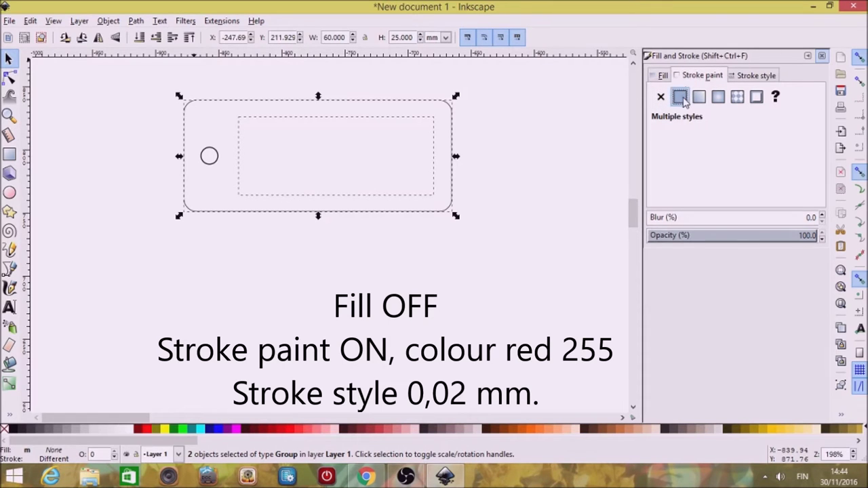
left_click_drag(673, 153, 778, 151)
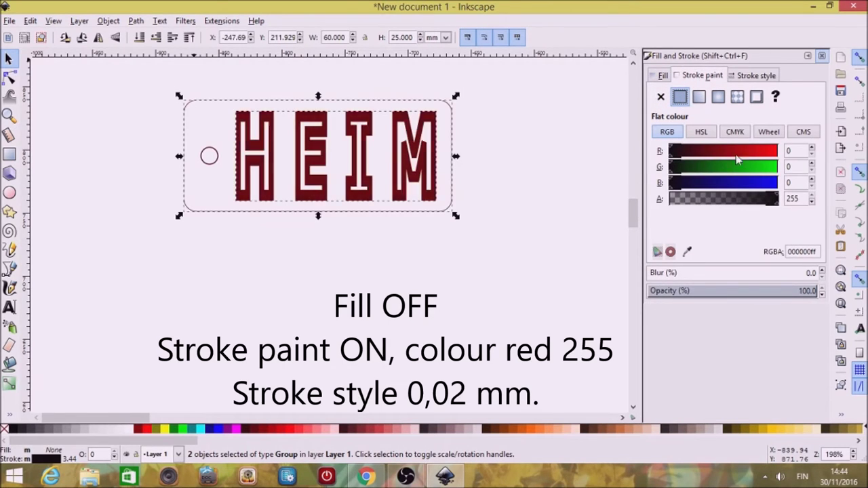
Set the outline stroke width to 0.02 mm and view the thin outlines
left_click(773, 79)
left_click(780, 95)
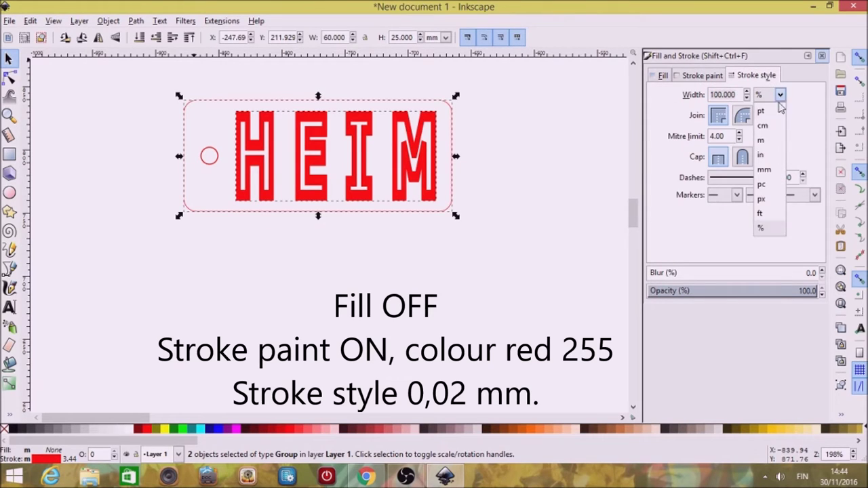
left_click(767, 176)
type("0.02")
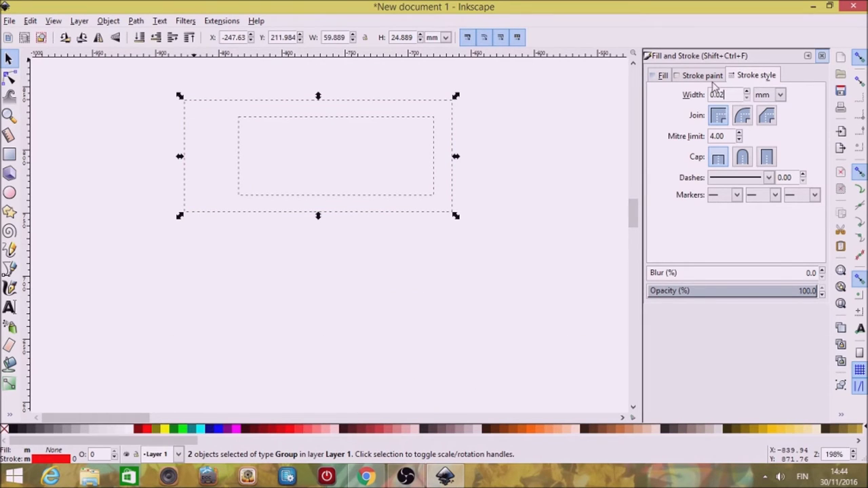
left_click(737, 99)
key("Return")
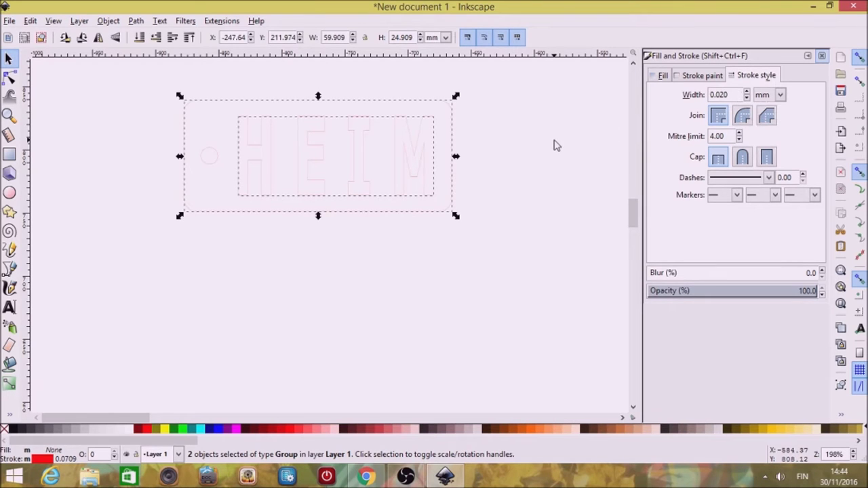
left_click(554, 143)
scroll(554, 143, "up", 1, "ctrl")
scroll(479, 151, "right", 3)
scroll(434, 157, "up", 1, "ctrl")
left_click_drag(578, 172, 615, 176)
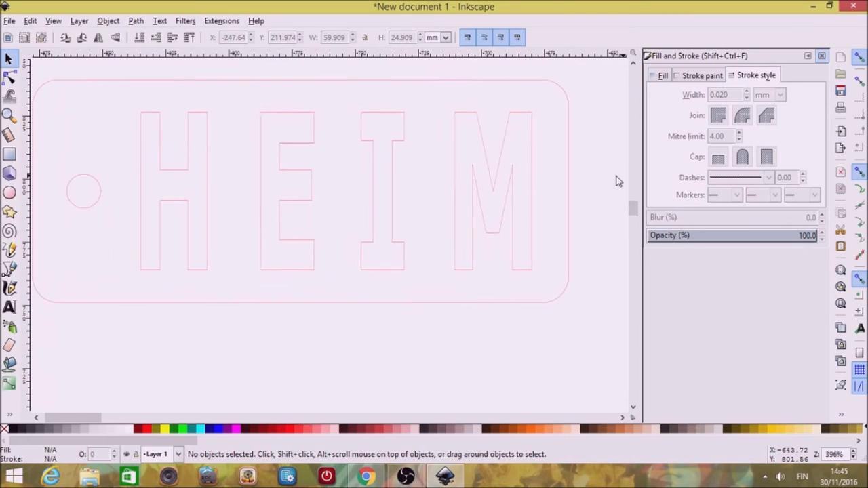
Duplicate the HEIM letter group with Ctrl+D and move the copy below the tag
left_click(169, 116)
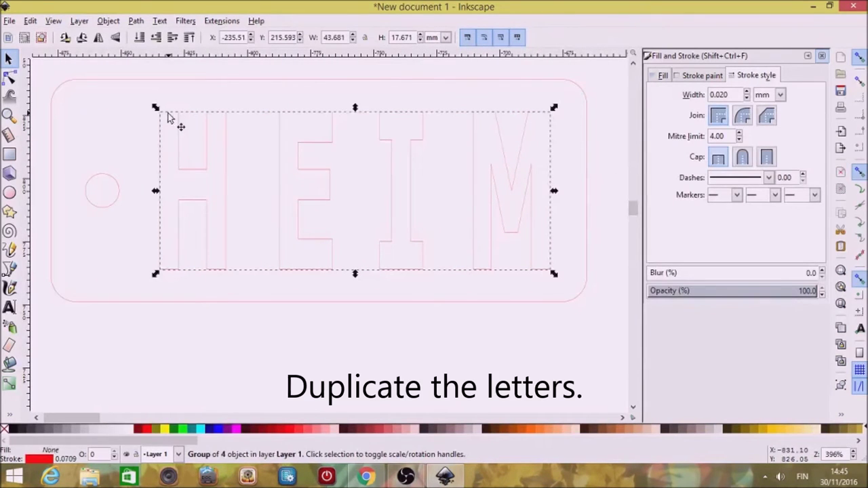
key("ctrl+d")
left_click_drag(314, 120, 312, 353)
left_click_drag(315, 320, 326, 95)
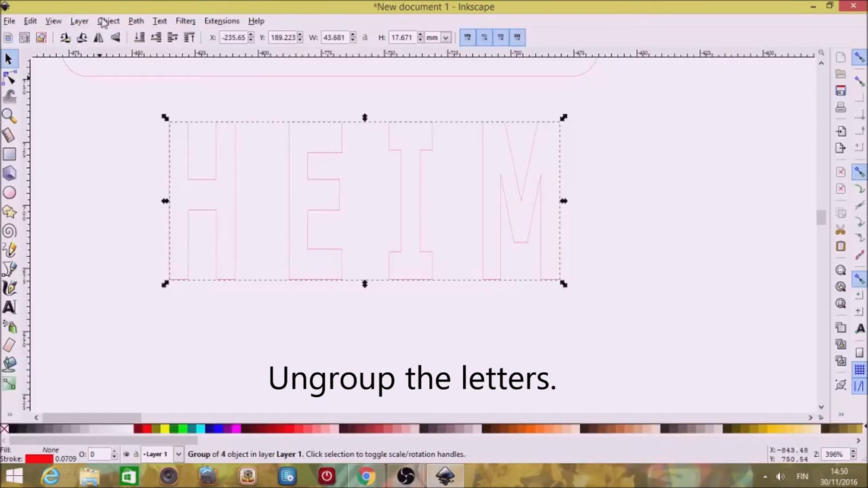
Ungroup the copied letters and set their stroke width to 0.2 mm
left_click(109, 21)
left_click(110, 95)
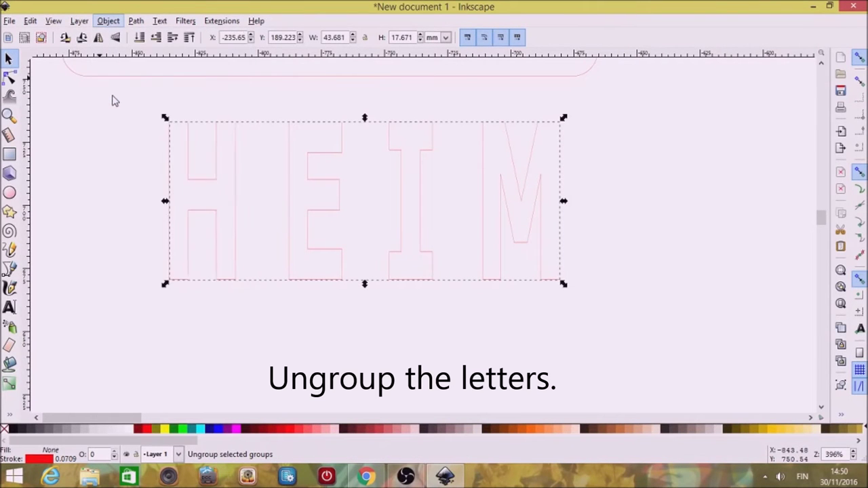
left_click(115, 22)
left_click(129, 36)
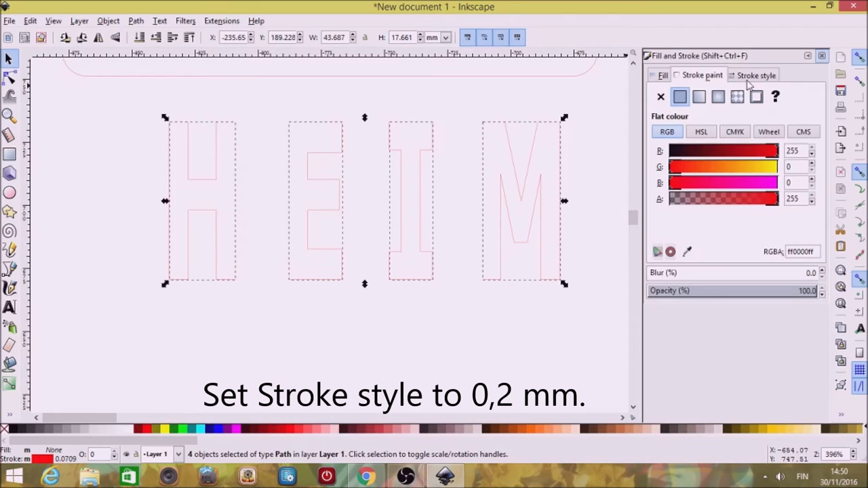
left_click(751, 77)
left_click(740, 95)
type("0.2")
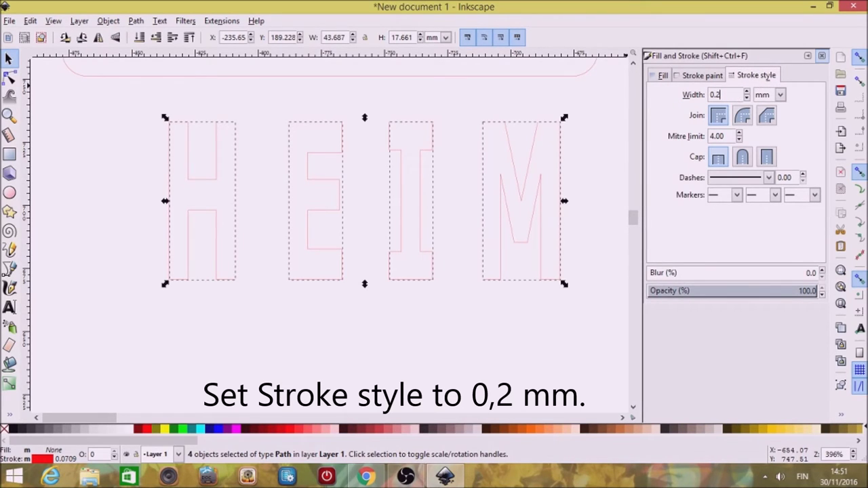
key("Return")
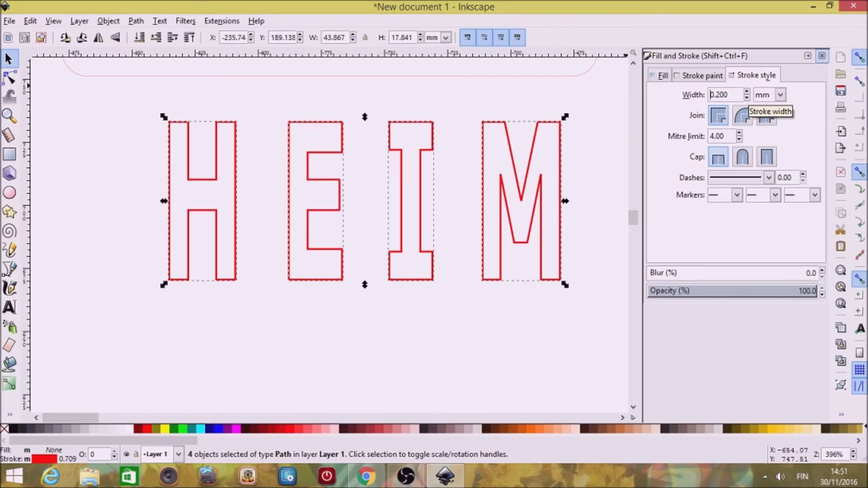
Apply Stroke to Path and Break Apart, then select all letter pieces
left_click(135, 21)
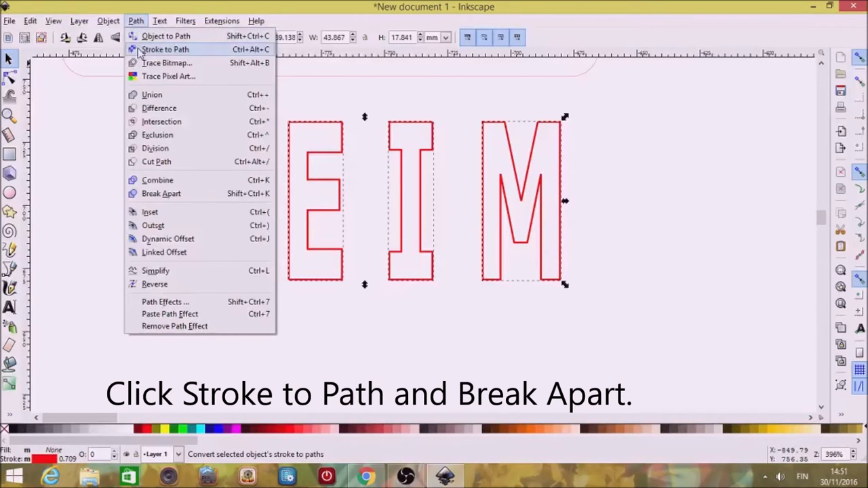
left_click(139, 50)
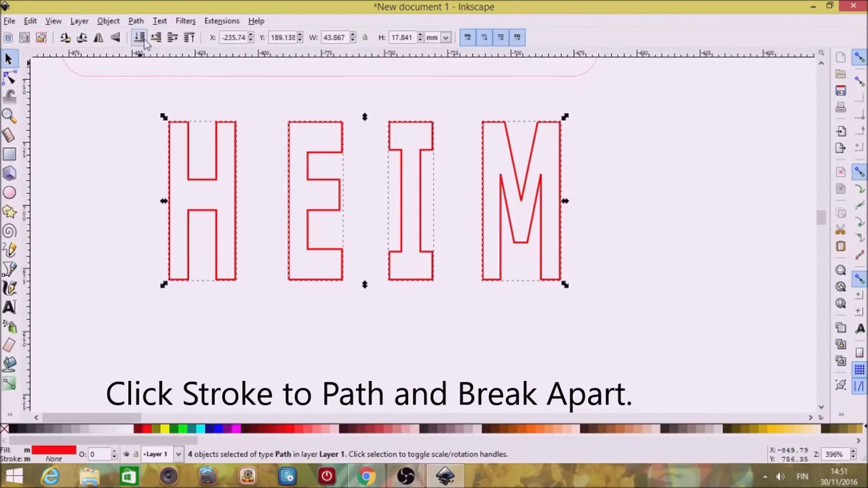
left_click(137, 21)
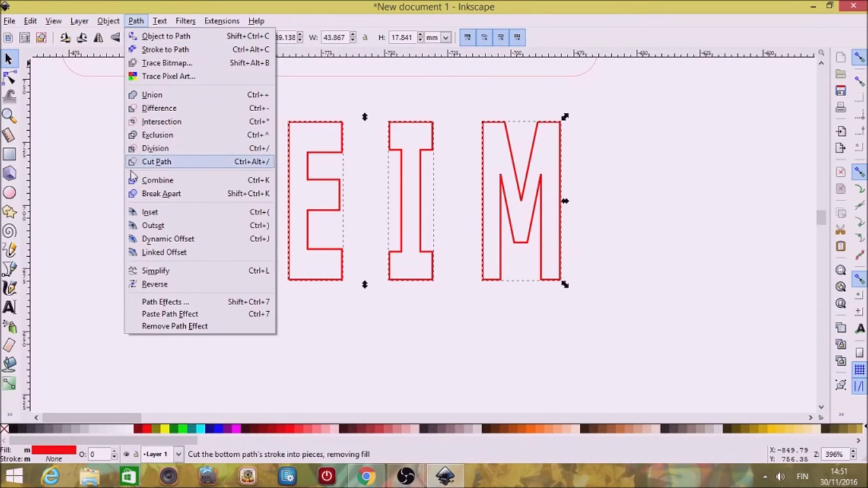
left_click(135, 194)
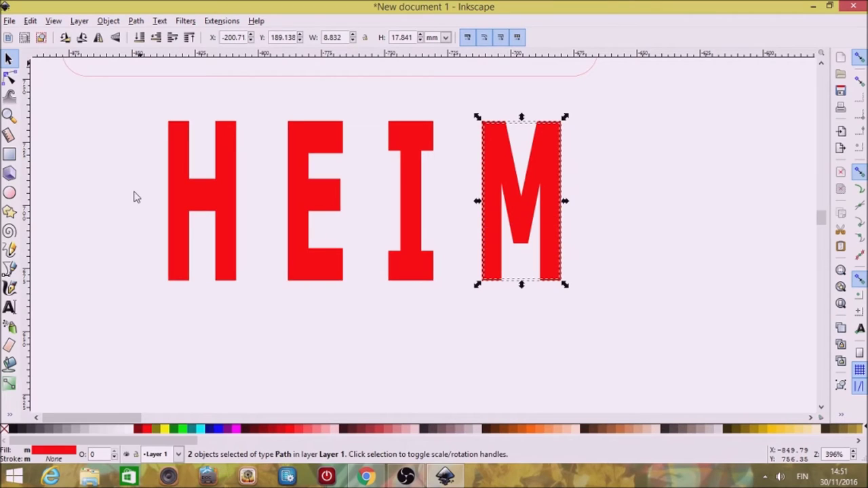
mouse_move(143, 87)
left_mouse_down()
mouse_move(173, 310)
mouse_move(621, 351)
left_mouse_up()
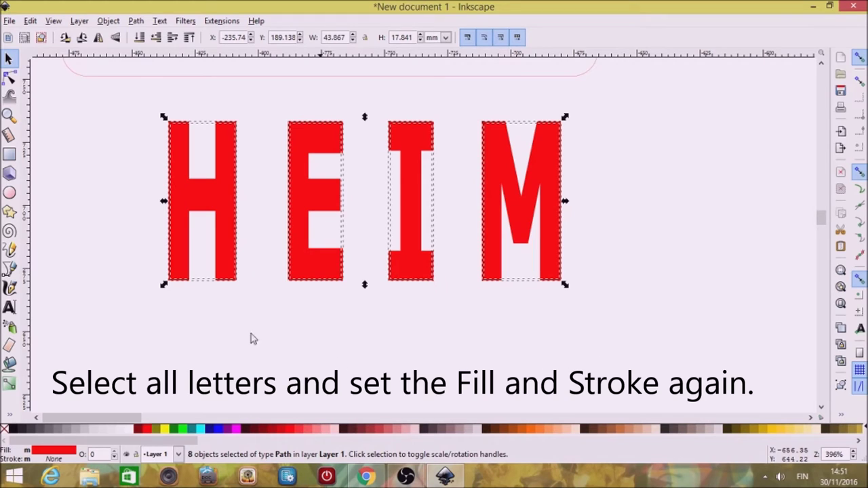
Remove the fill from the letter pieces and give them a flat red stroke
left_click(109, 21)
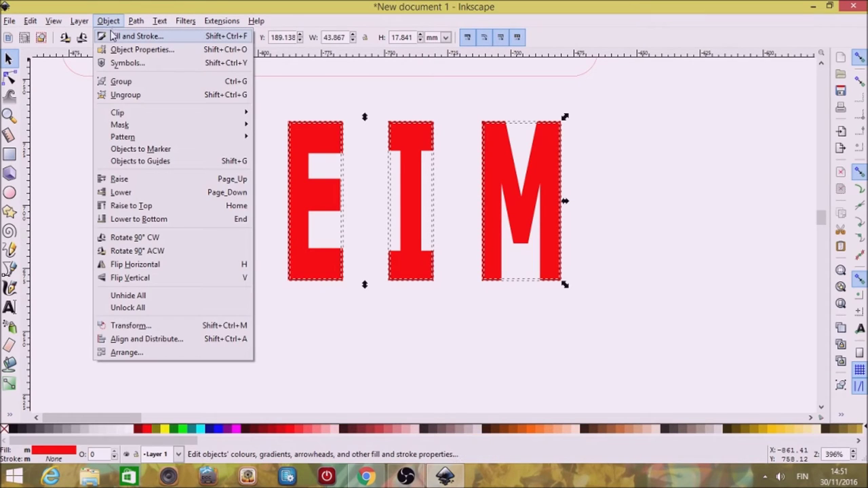
left_click(110, 37)
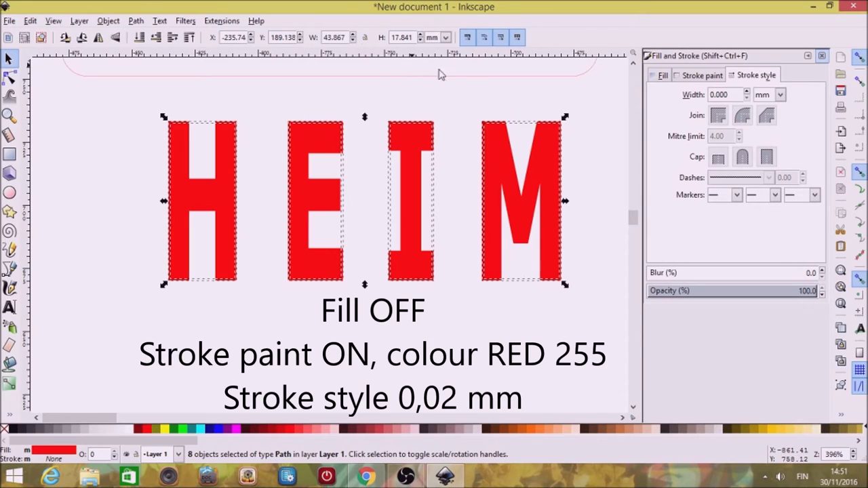
left_click(663, 76)
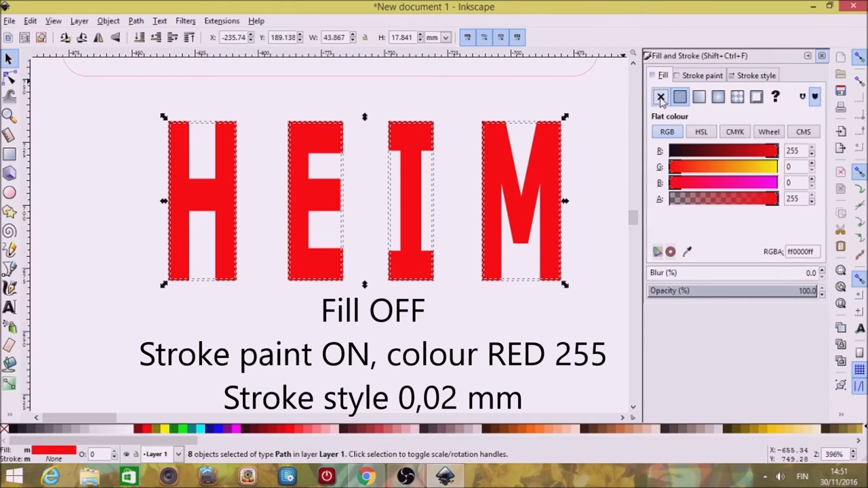
left_click(660, 97)
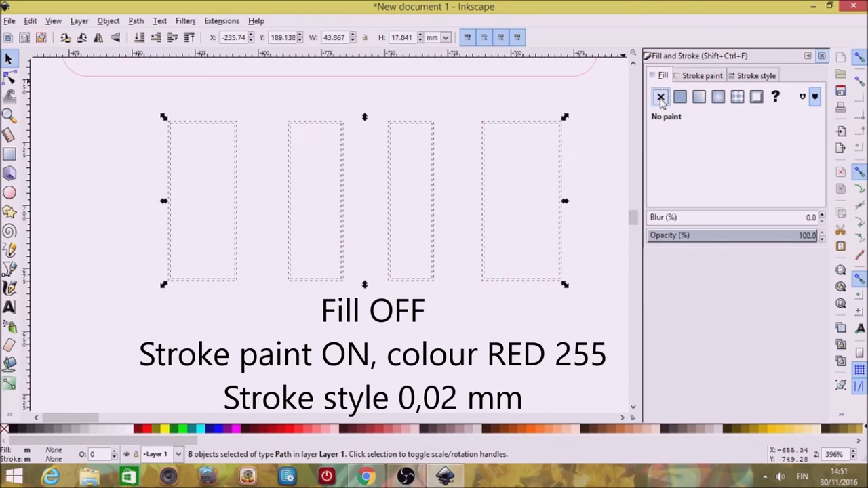
left_click(694, 79)
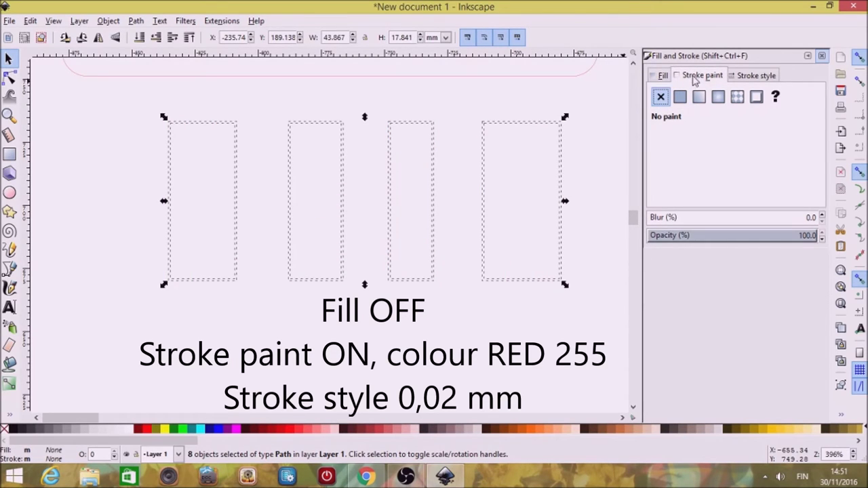
left_click(682, 98)
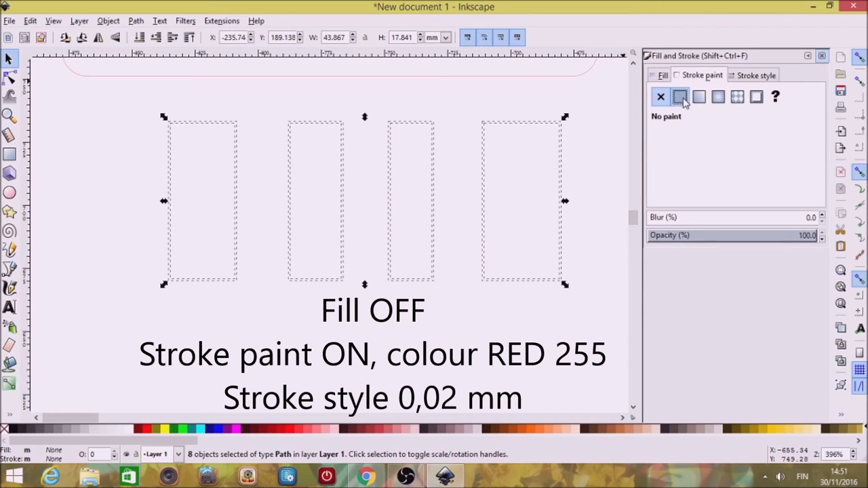
left_click(680, 97)
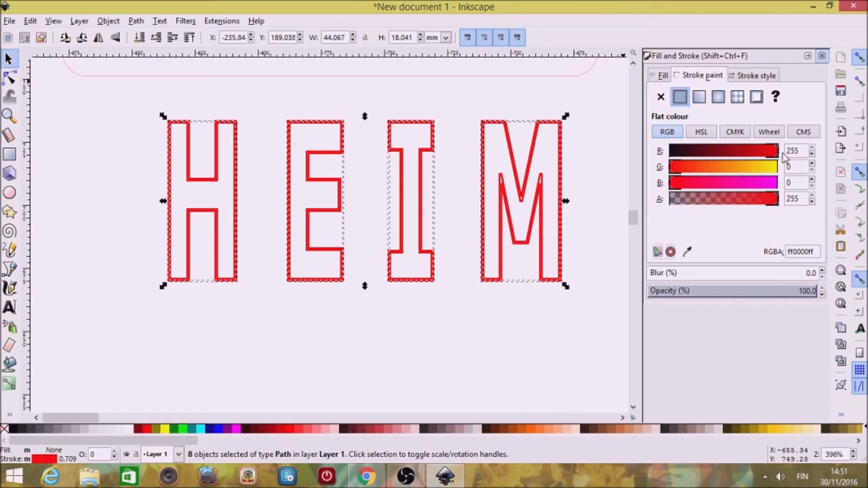
Set the letter pieces' stroke width to 0.02 mm and hide the panel
left_click(759, 76)
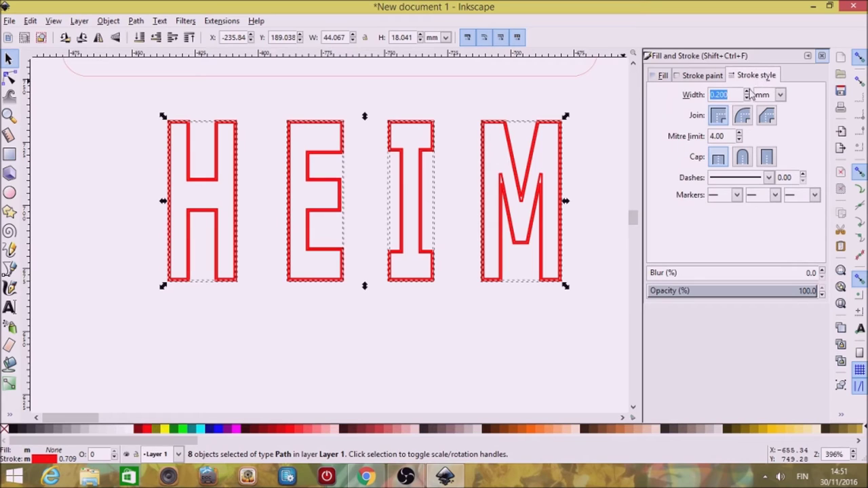
left_click(738, 95)
type("0.020")
key("Return")
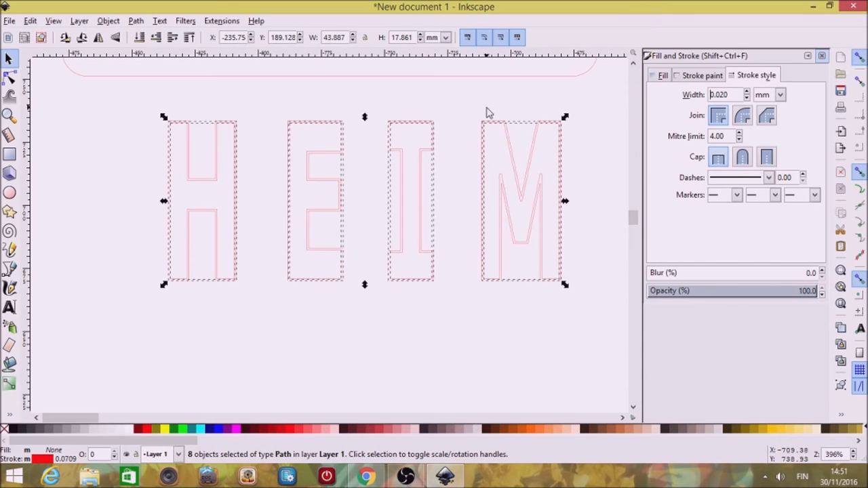
key("F12")
scroll(204, 122, "up", 3, "ctrl")
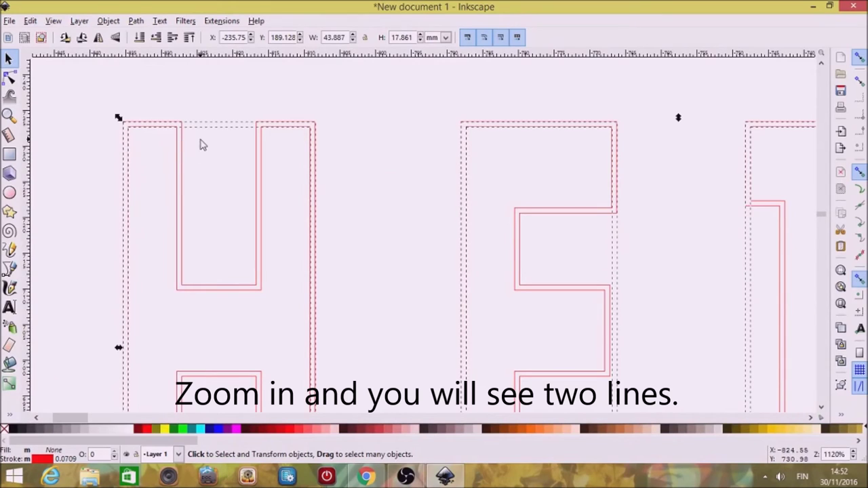
Delete the extra outline of the H and the inner outline of the E
left_click(178, 136)
left_click(170, 130)
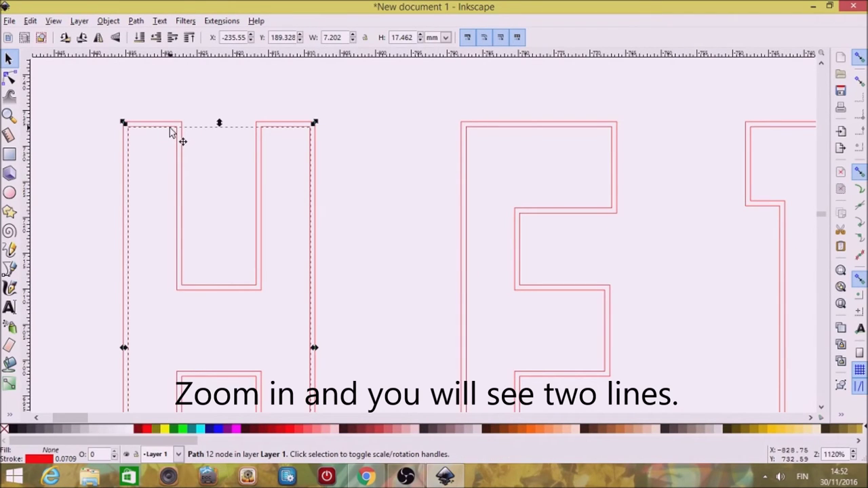
key("Delete")
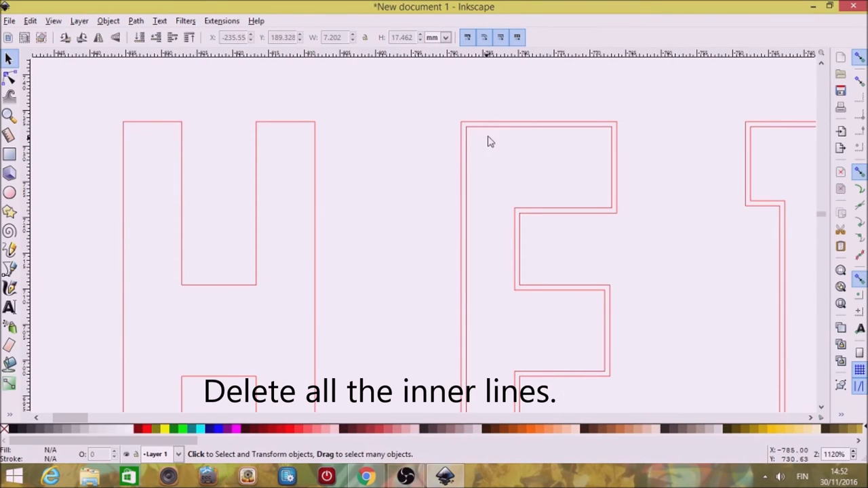
left_click(491, 127)
right_click(491, 127)
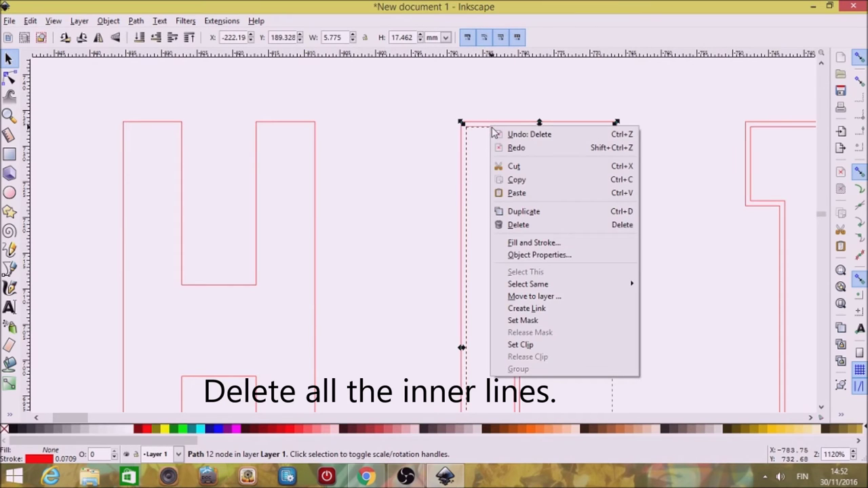
left_click(518, 226)
Delete the inner outlines of the I and the M
left_click_drag(664, 201, 330, 167)
left_click(423, 100)
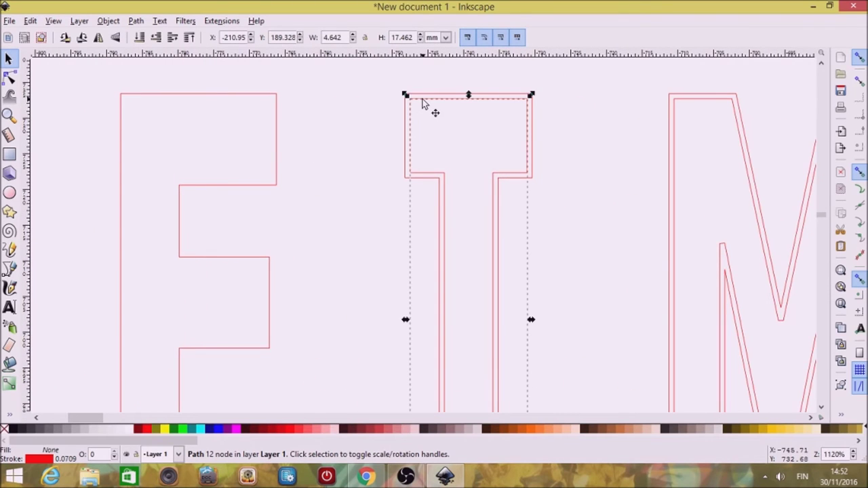
key("Delete")
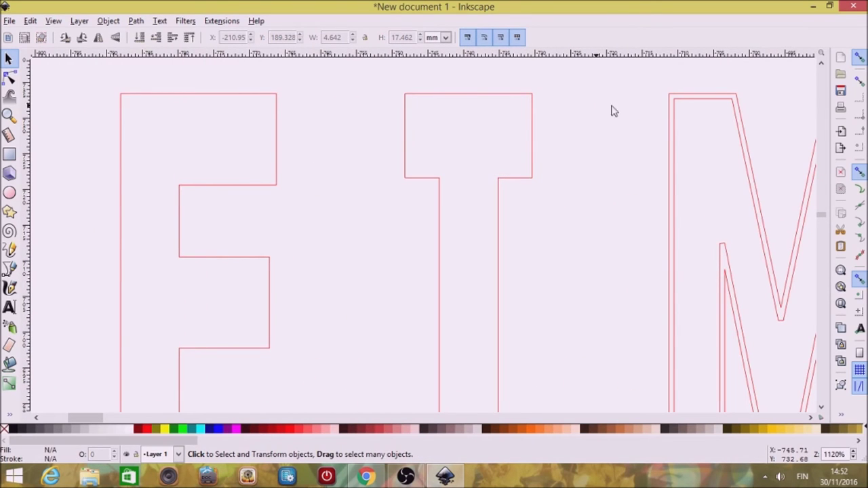
left_click(681, 103)
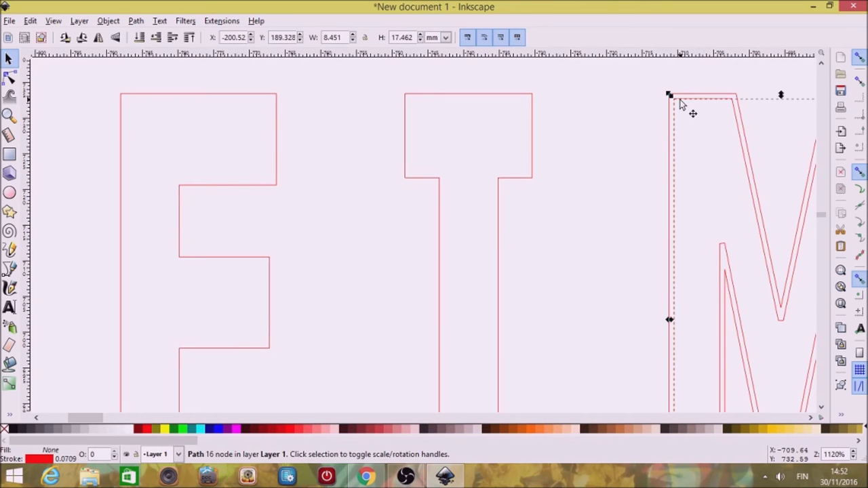
key("Delete")
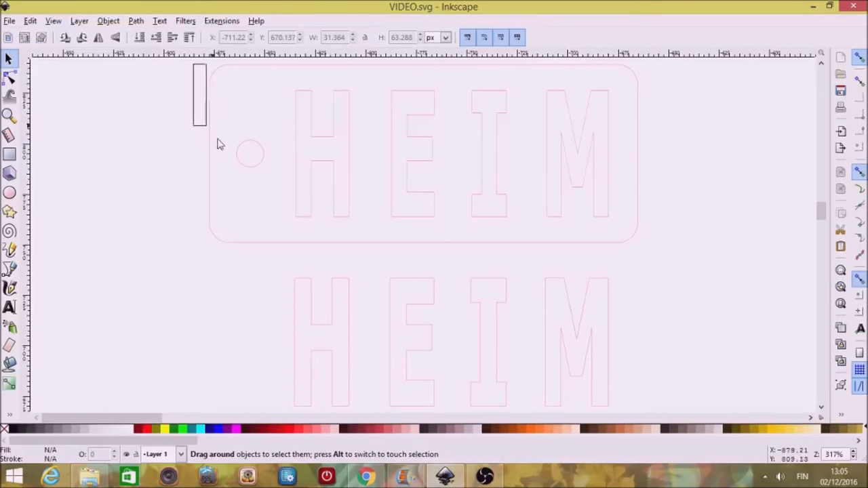
Select the whole keychain and show the Document Properties resize-page margin options
left_click_drag(219, 144, 665, 261)
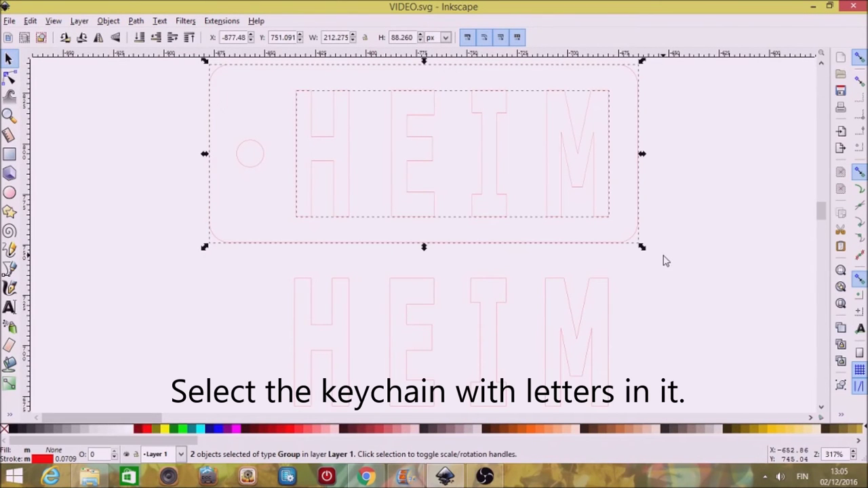
left_click(9, 21)
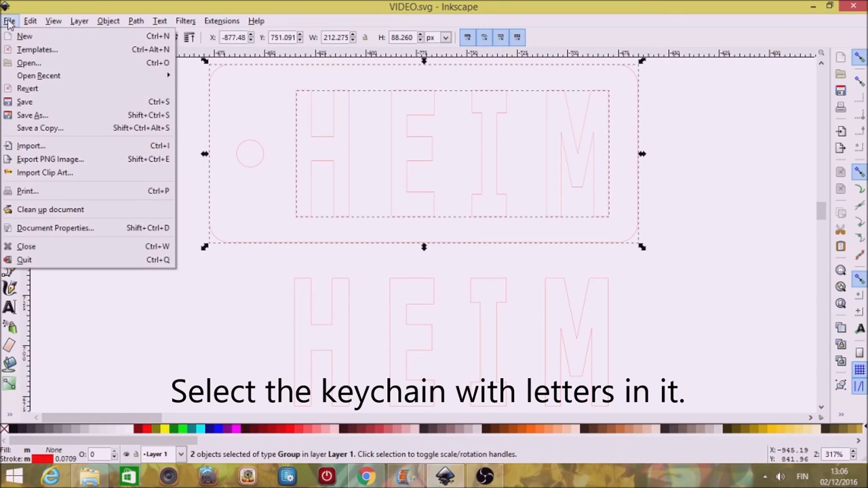
left_click(18, 228)
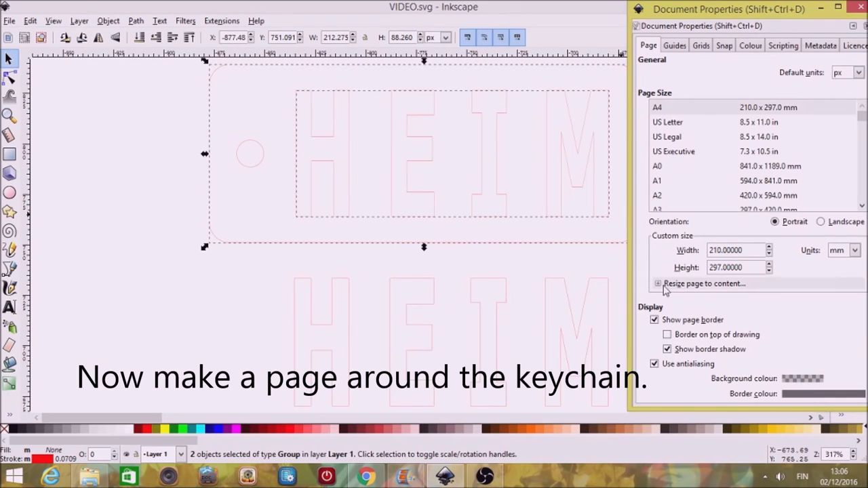
left_click(692, 285)
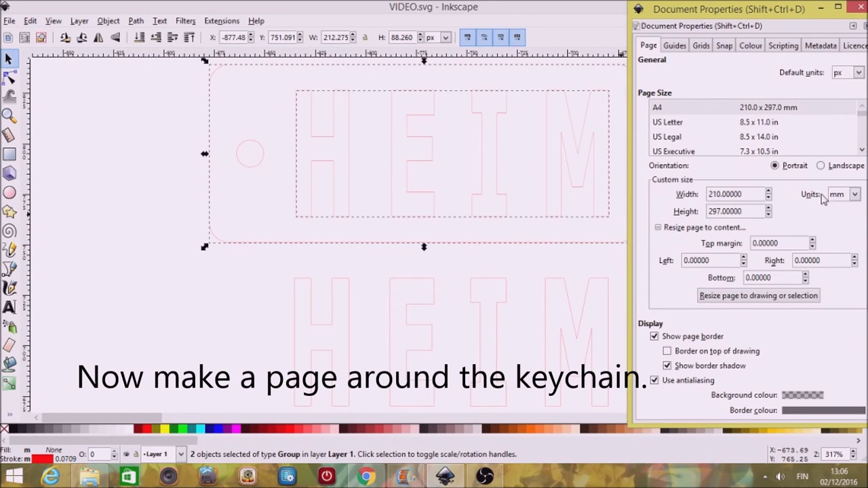
Set all four margins to 1 mm and fit the page to the keychain
double_click(790, 242)
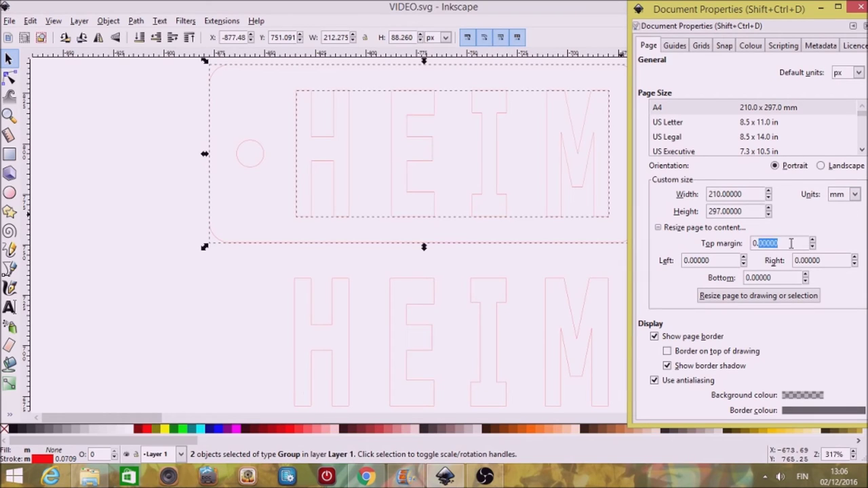
type("1")
double_click(720, 262)
type("1")
double_click(822, 261)
type("1")
double_click(782, 278)
type("1")
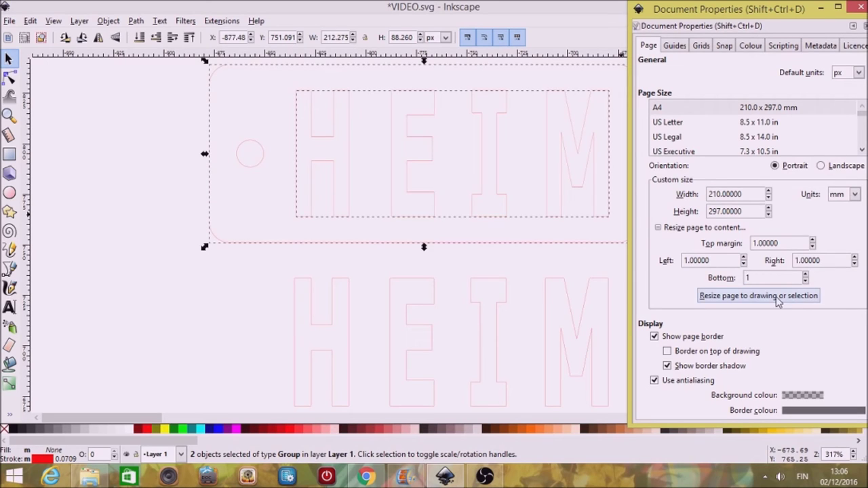
left_click(779, 298)
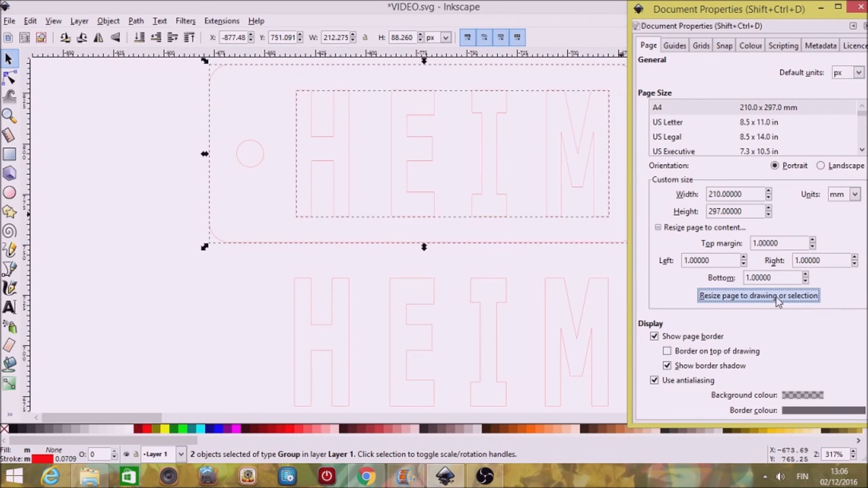
left_click(862, 9)
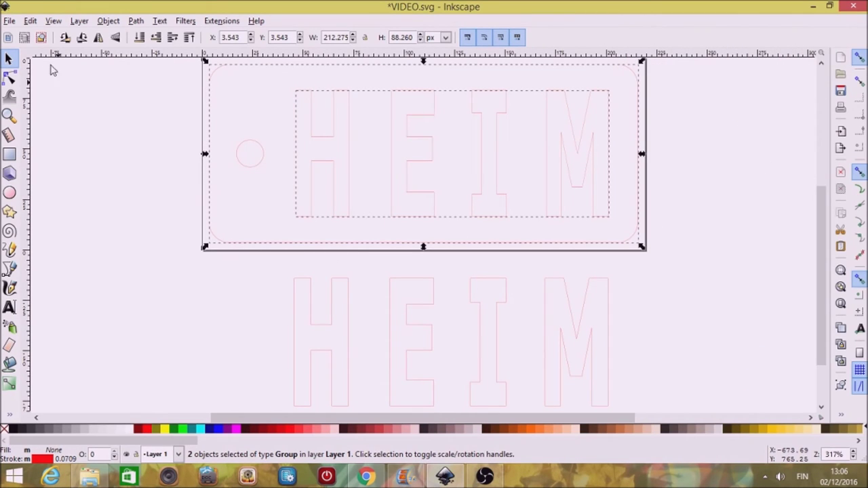
left_click(9, 20)
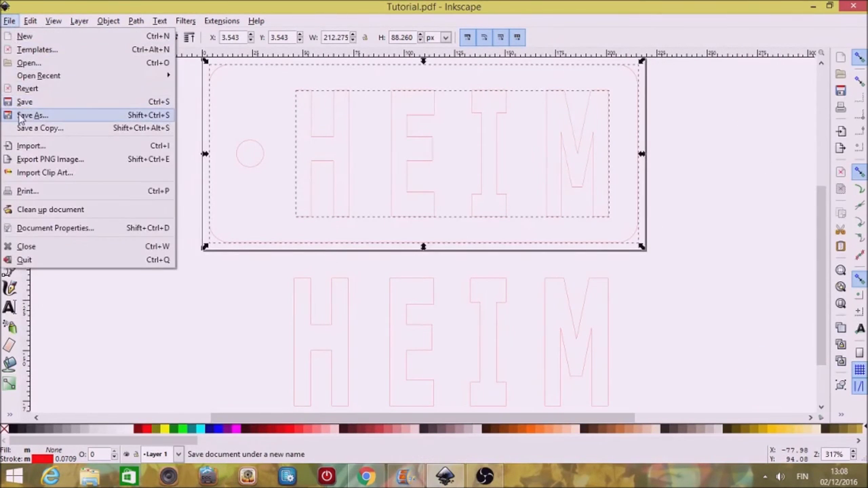
Save the keychain page as 'Inlay tutorial.pdf' in the Tutorials folder, accepting the PDF 1.5 options
left_click(20, 118)
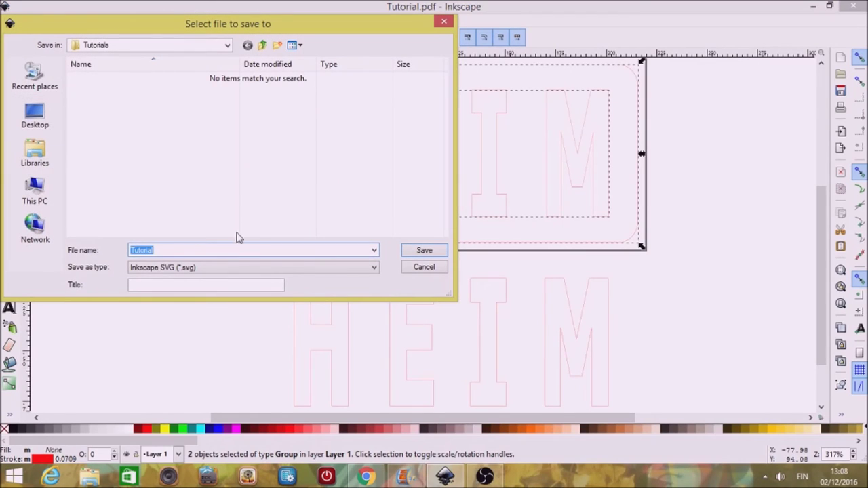
type("lay t")
left_click(374, 267)
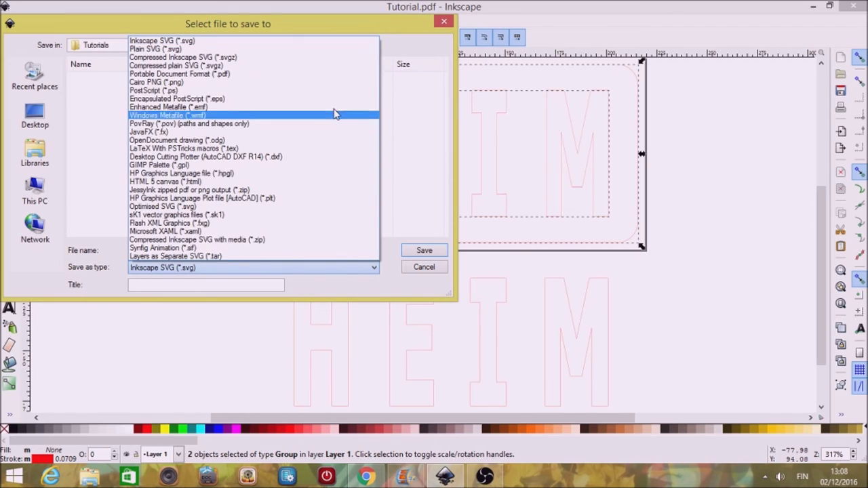
left_click(333, 74)
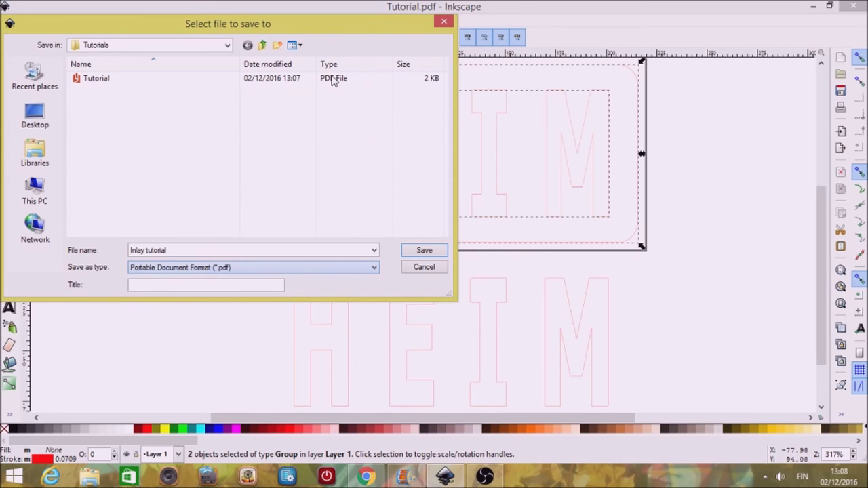
left_click(423, 251)
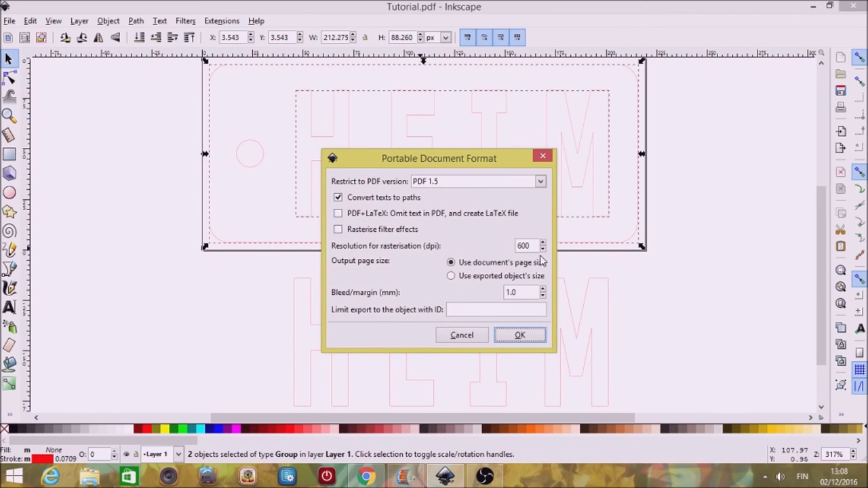
left_click(519, 336)
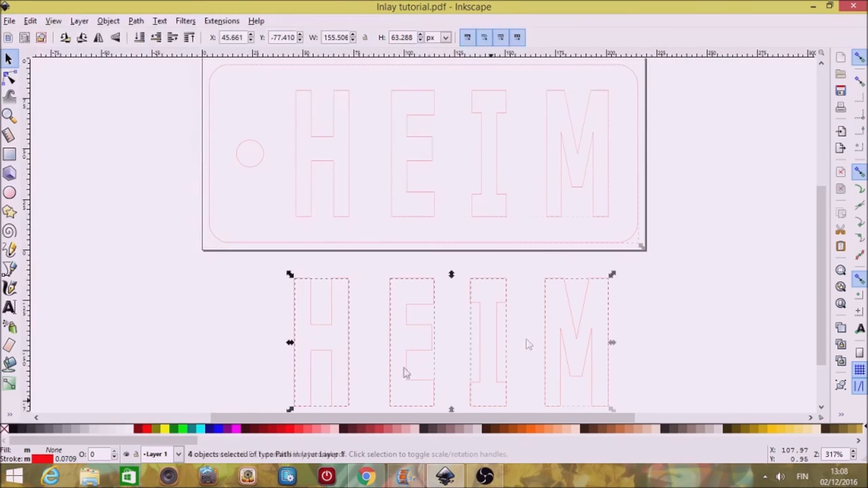
Resize the page in Document Properties to fit the four HEIM letters, 45.88736 × 19.86118 mm
left_click(10, 22)
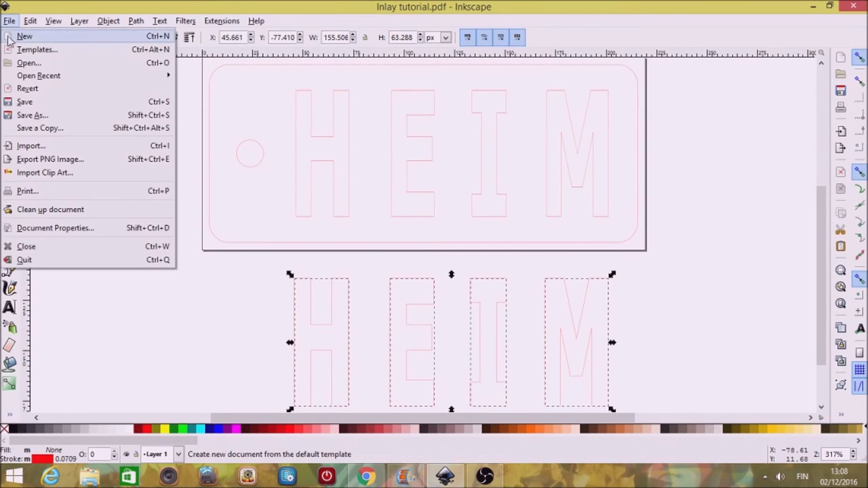
left_click(15, 228)
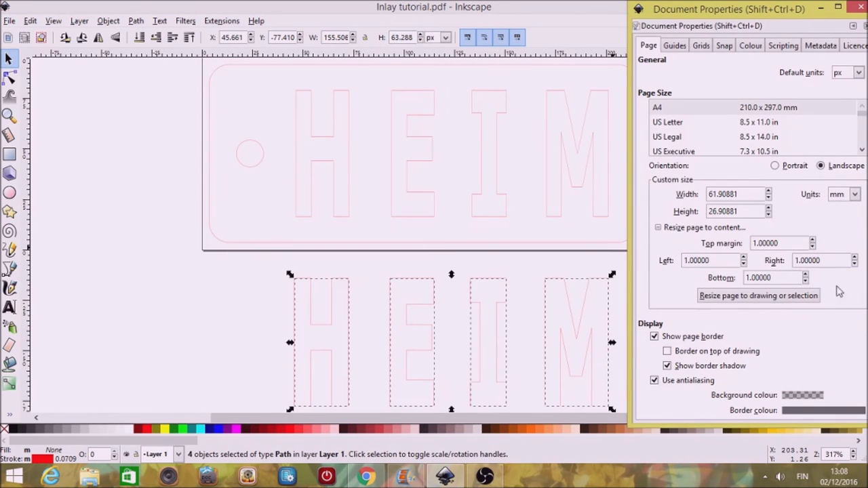
left_click(799, 298)
left_click(798, 299)
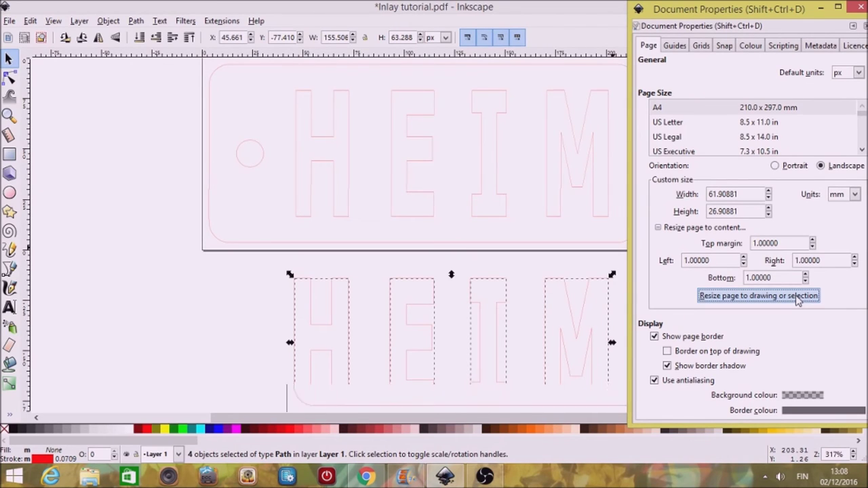
left_click(860, 9)
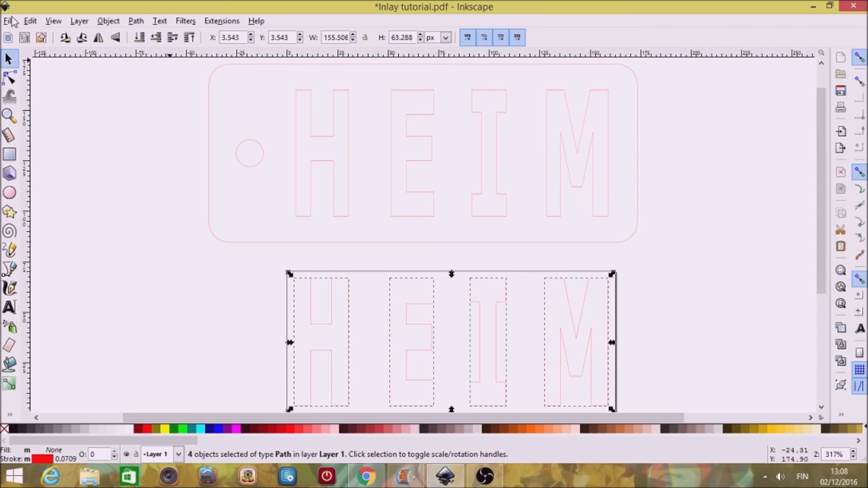
left_click(9, 21)
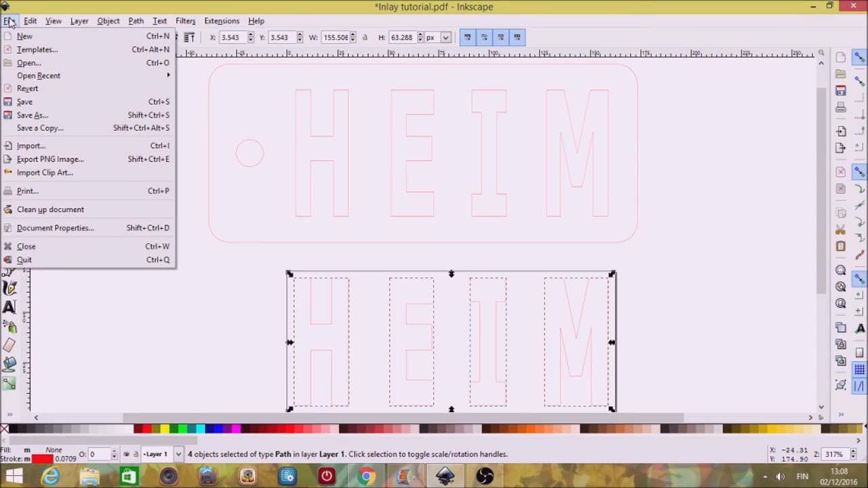
Save the letters page as 'Inlay tutorial_ letters.pdf' in the Tutorials folder, confirming the PDF options
left_click(29, 115)
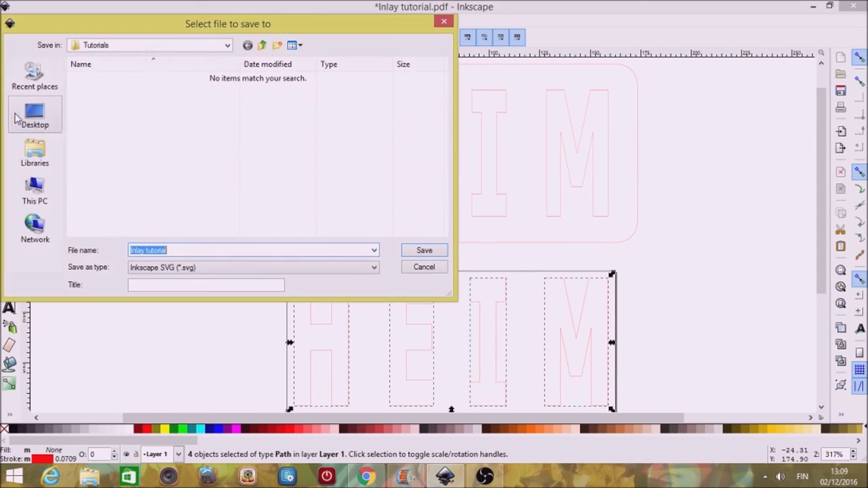
left_click(193, 250)
type("_letters")
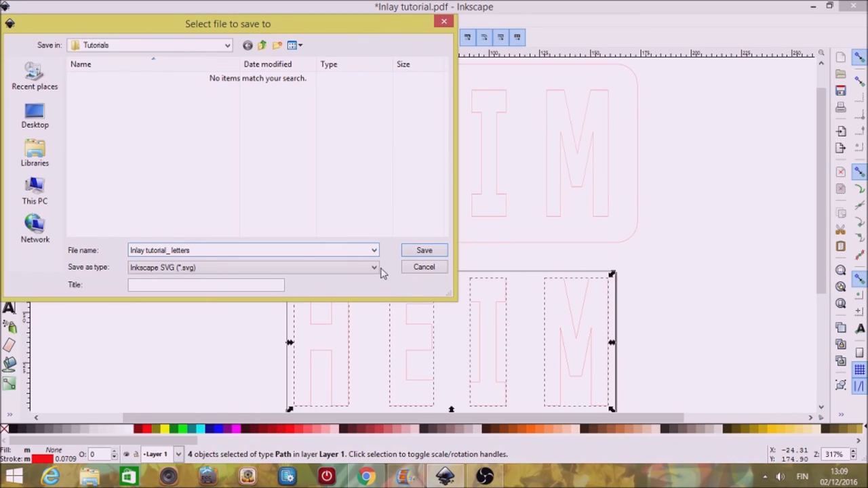
left_click(381, 269)
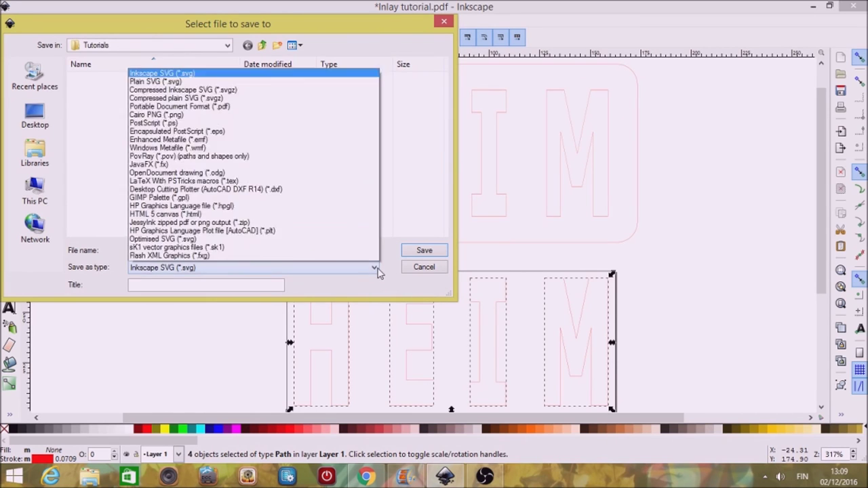
left_click(358, 75)
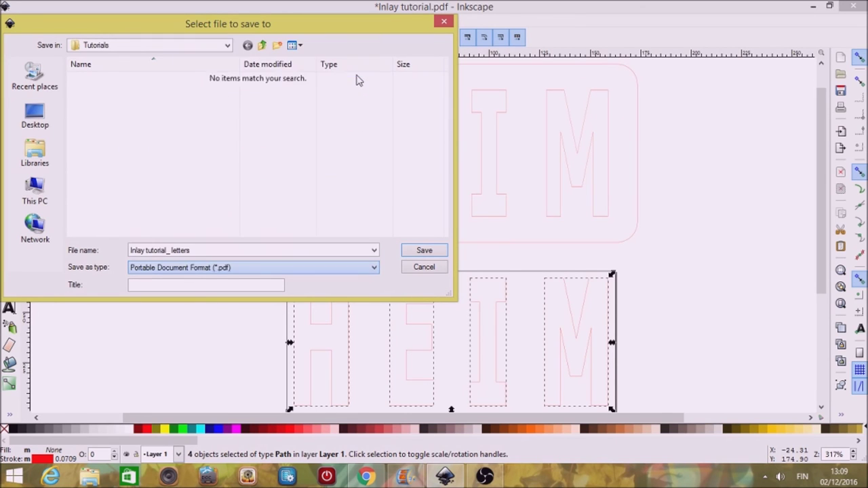
left_click(420, 253)
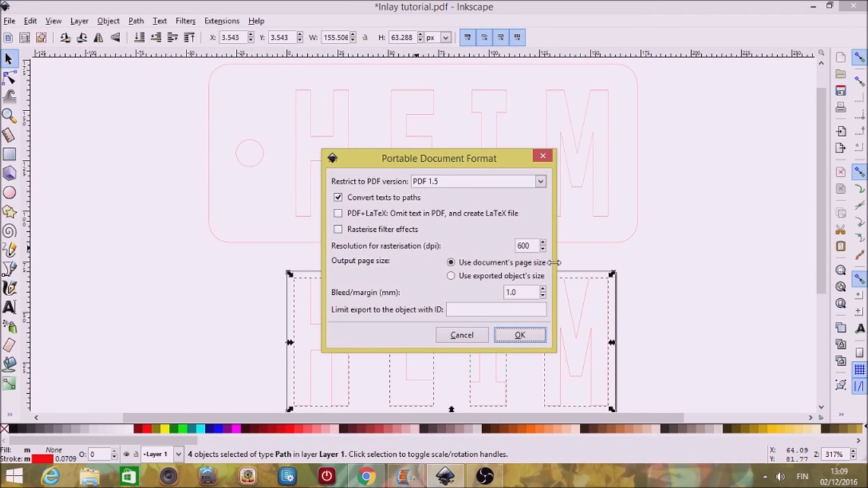
left_click(520, 336)
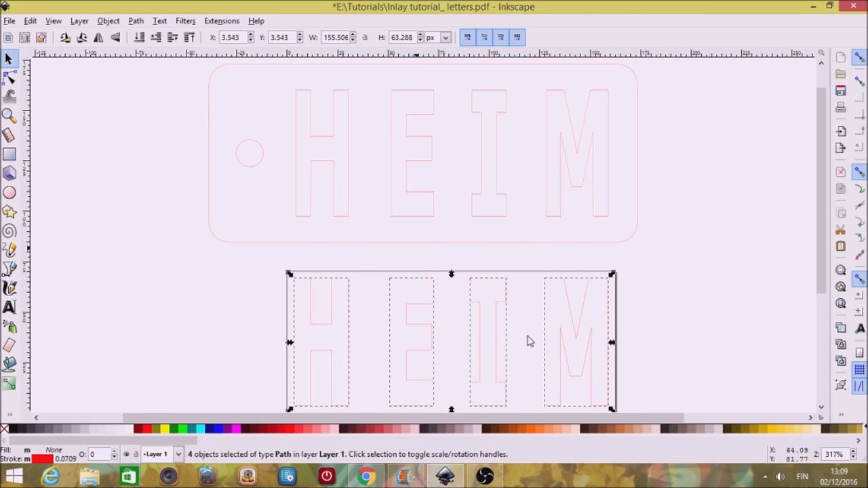